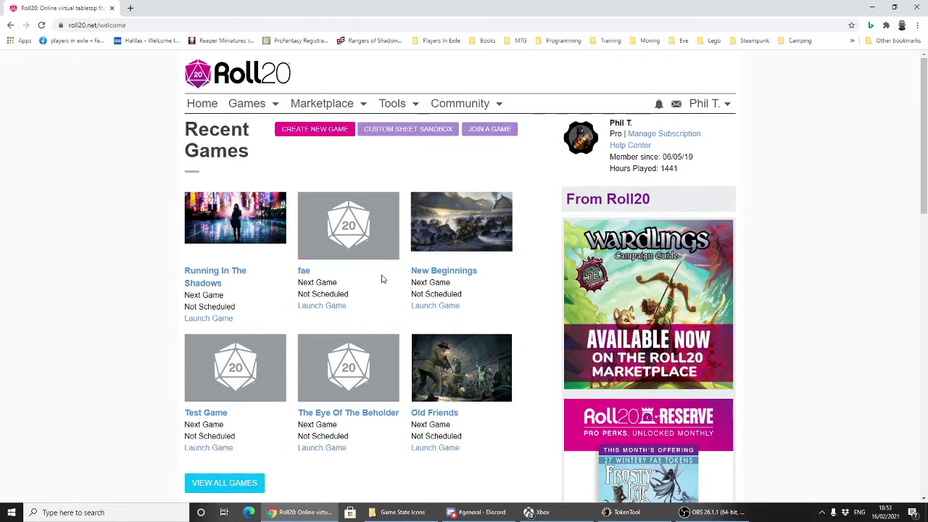
# Launch the New Beginnings game and locate the group of character tokens on the dungeon map.
pyautogui.click(426, 273)
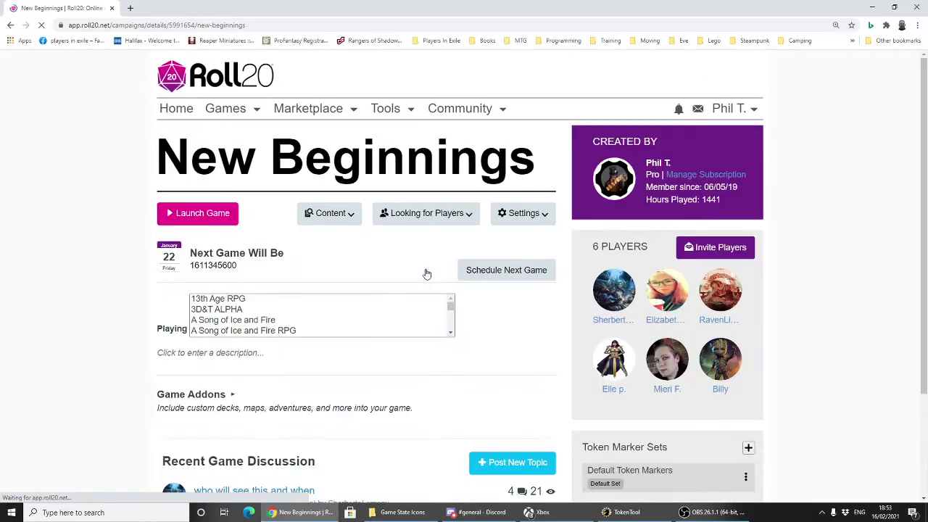
pyautogui.click(190, 371)
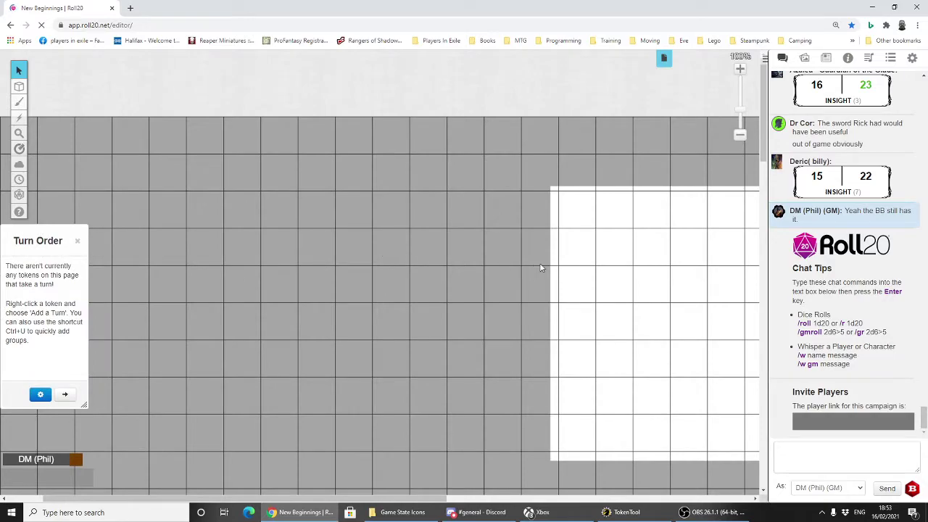
pyautogui.scroll(-3, 739, 135)
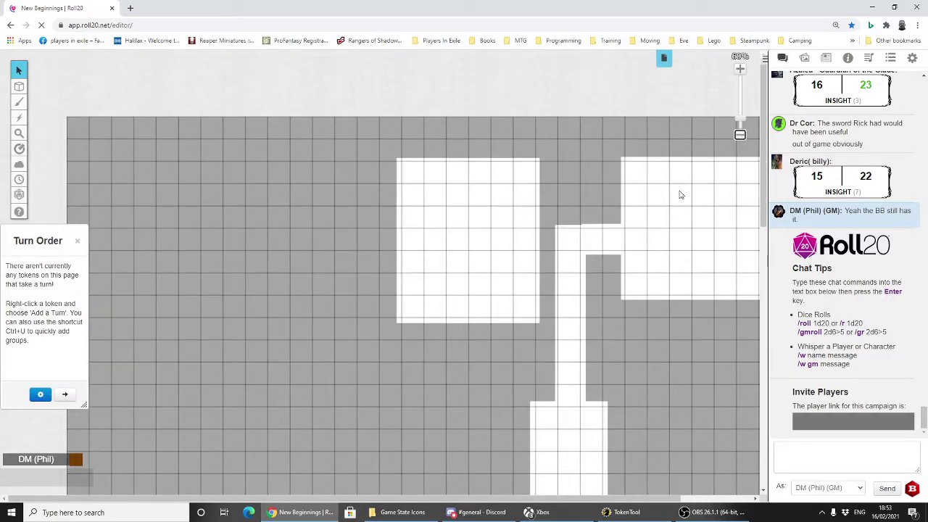
pyautogui.scroll(-3, 739, 134)
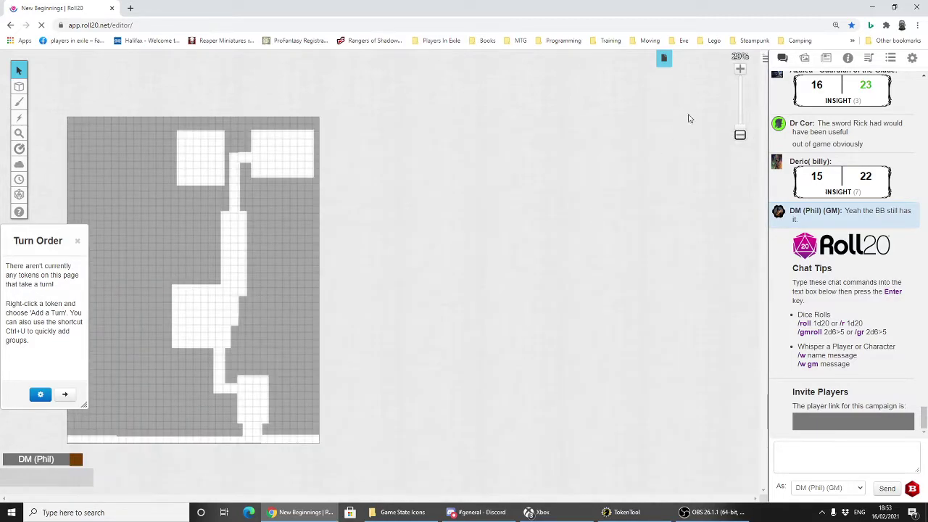
pyautogui.click(740, 70)
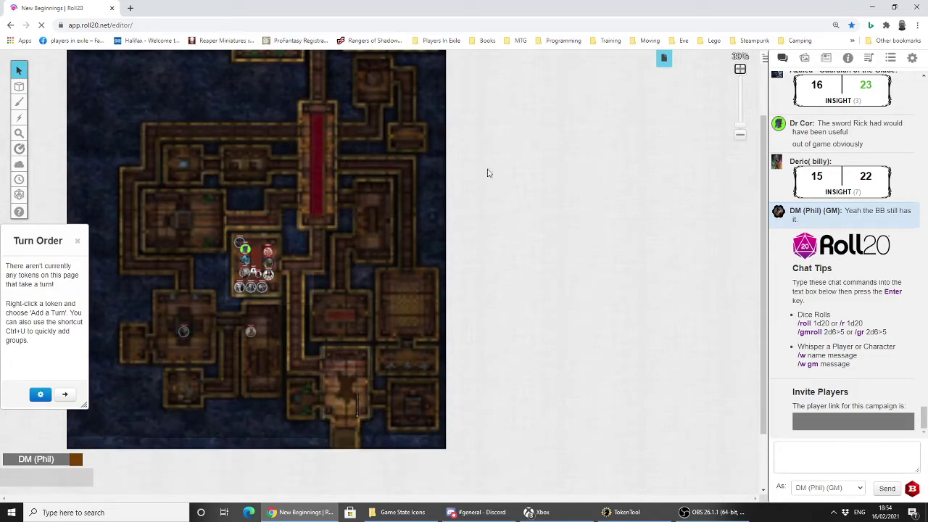
pyautogui.click(739, 69)
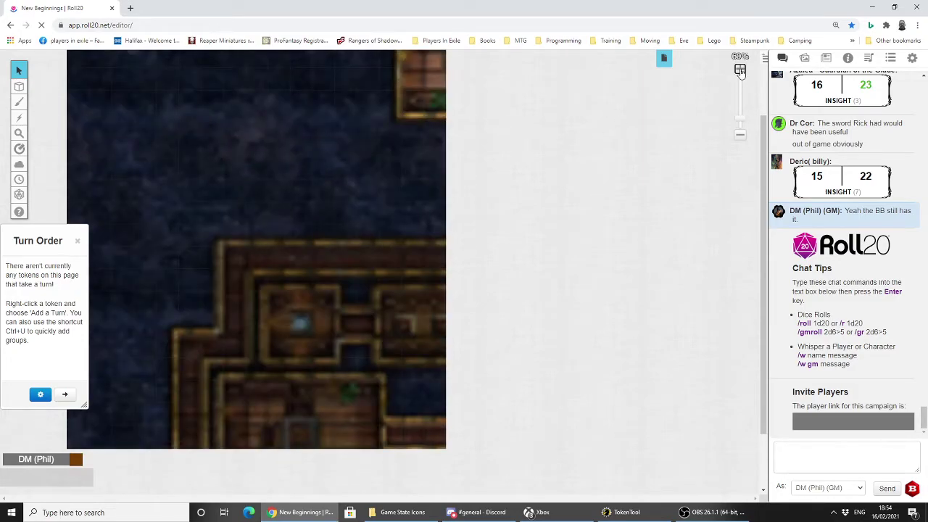
pyautogui.scroll(2, 433, 271)
pyautogui.scroll(-3, 437, 278)
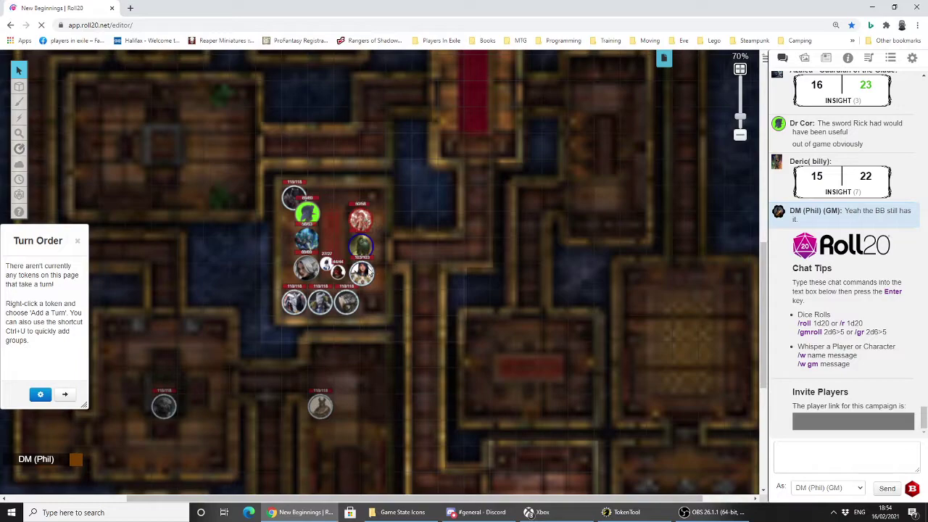
# Select the dark-haired woman's token in the party's room and examine the full list of available status markers.
pyautogui.moveTo(368, 277); pyautogui.dragTo(367, 280)
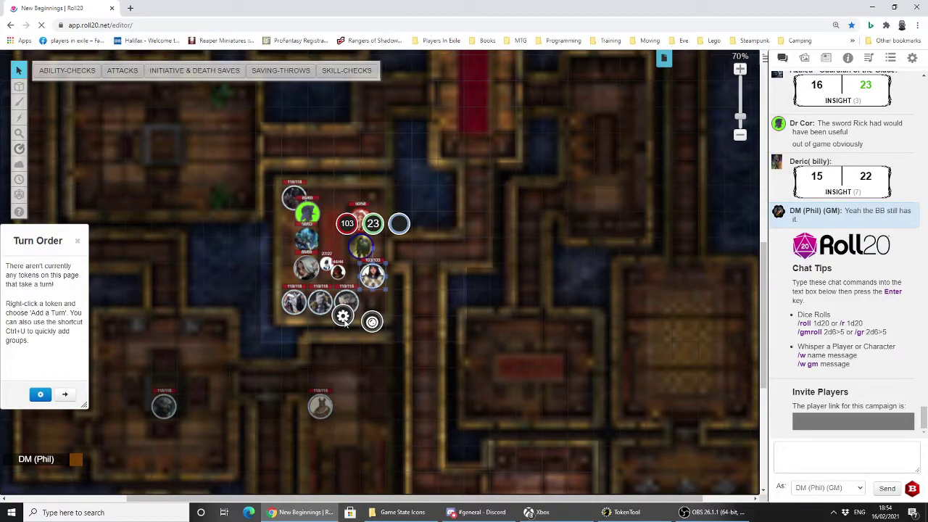
pyautogui.click(633, 84)
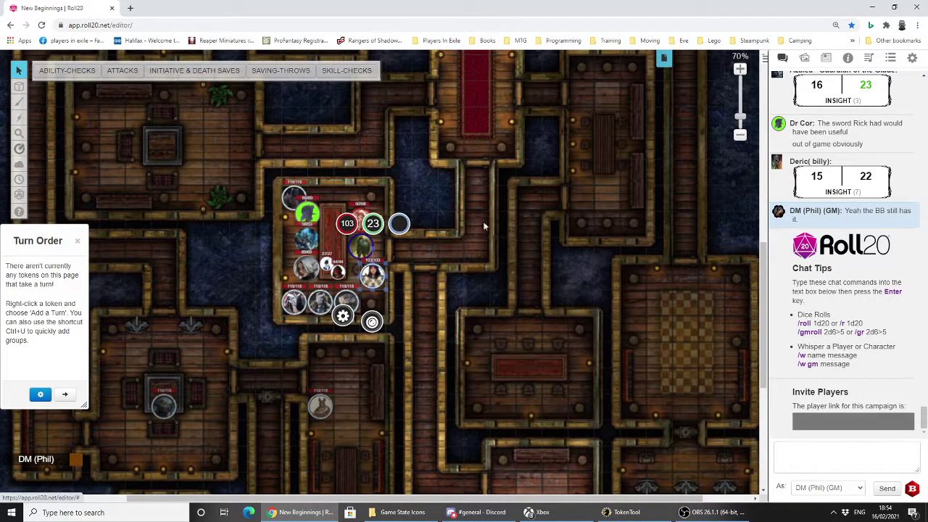
pyautogui.click(371, 321)
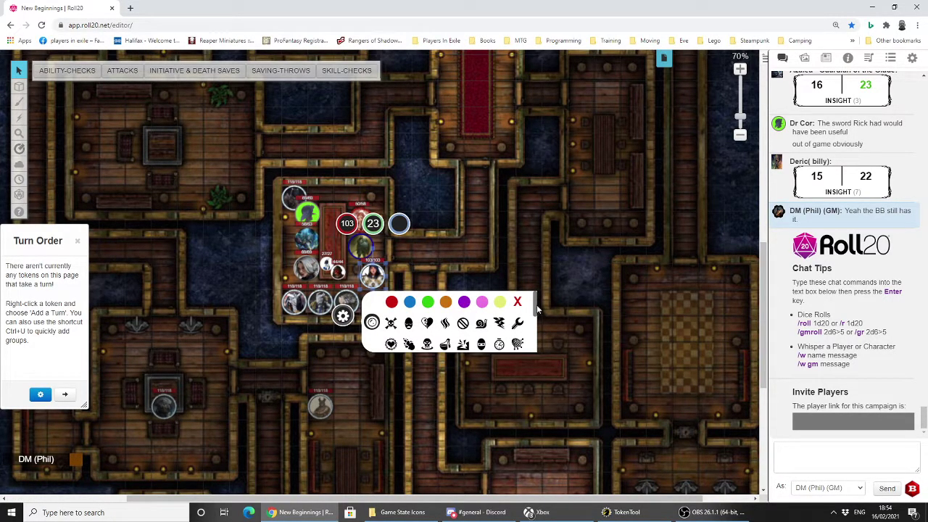
pyautogui.scroll(-4, 534, 310)
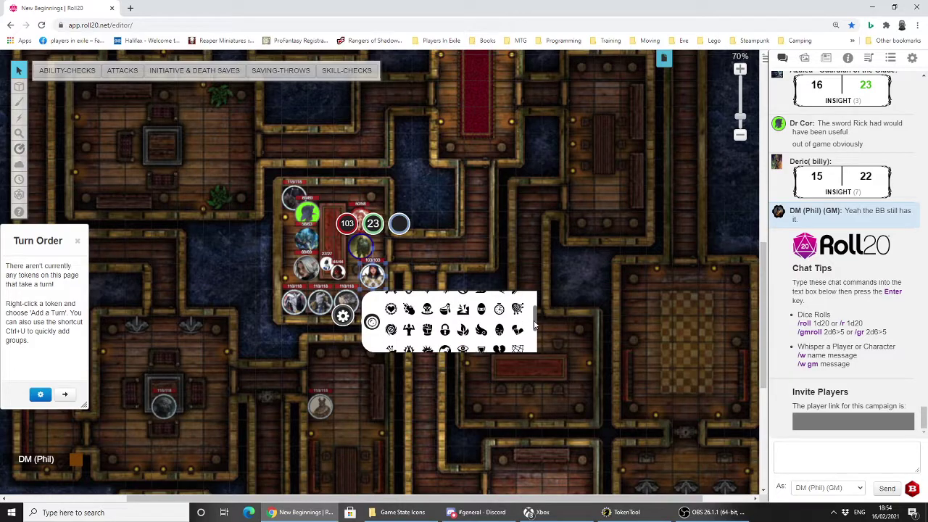
pyautogui.scroll(-3, 533, 330)
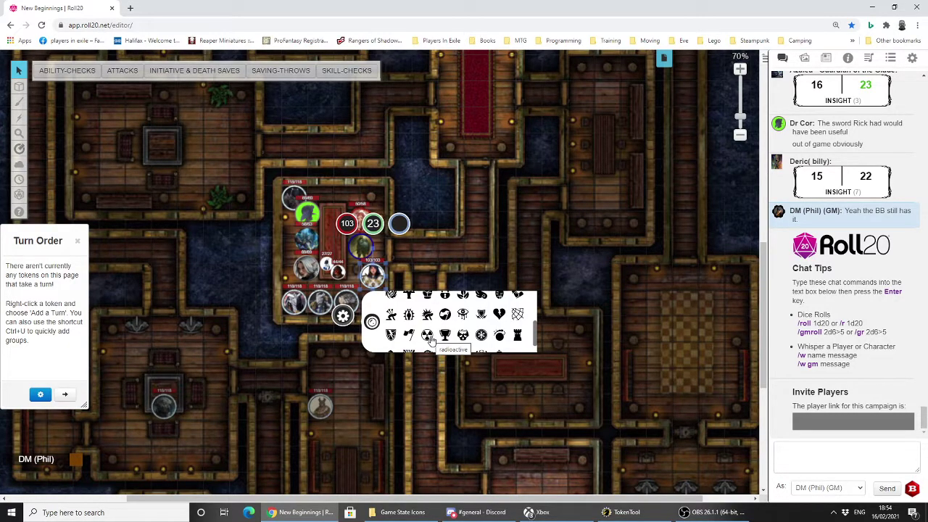
pyautogui.scroll(-1, 533, 352)
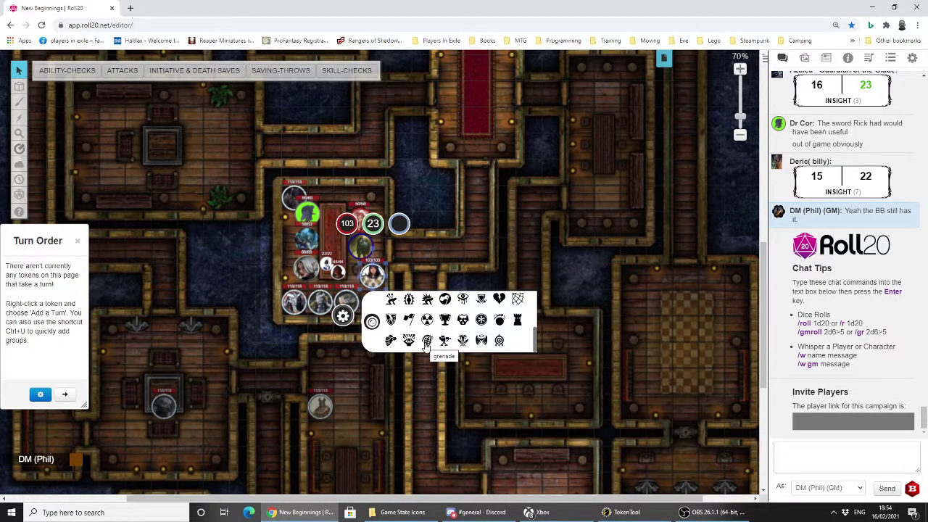
pyautogui.click(417, 265)
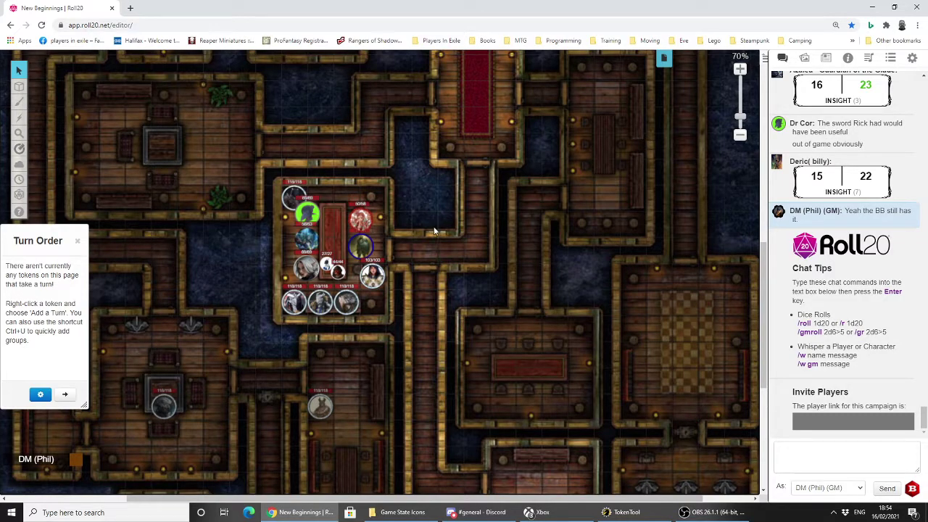
# Exit the game and open the Token Marker Library from the Roll20 home page.
pyautogui.click(911, 59)
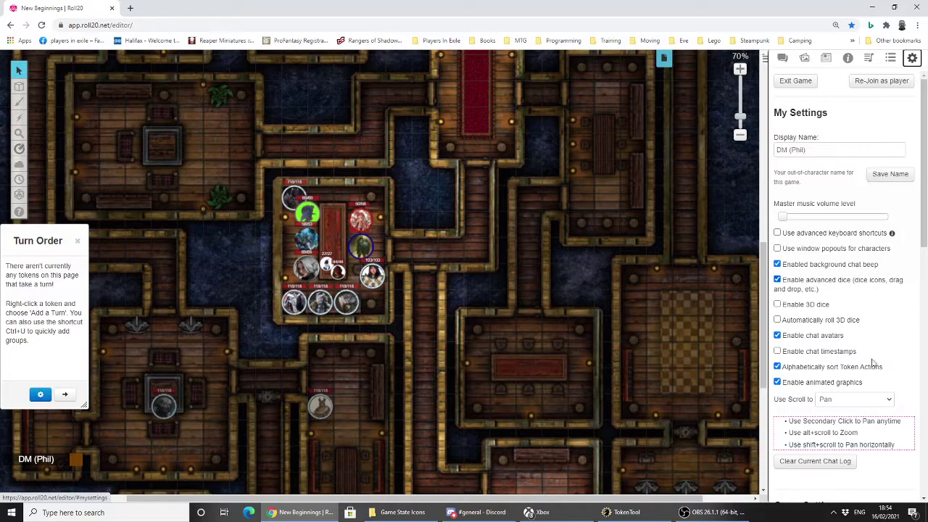
pyautogui.click(795, 81)
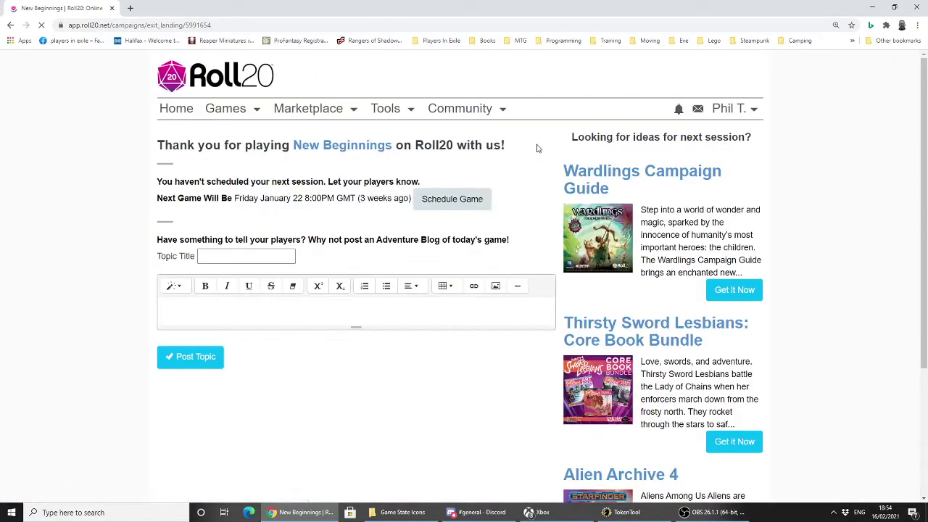
pyautogui.click(179, 114)
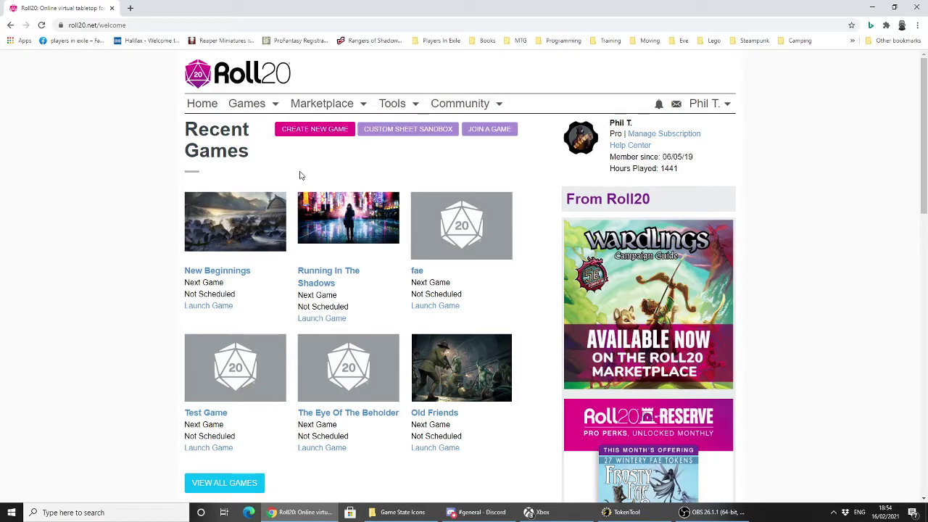
pyautogui.moveTo(381, 110)
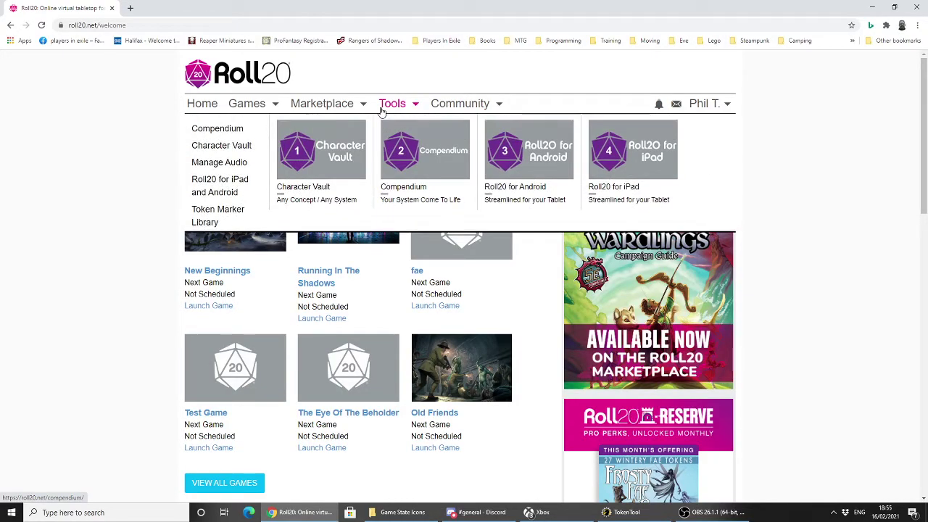
pyautogui.click(229, 211)
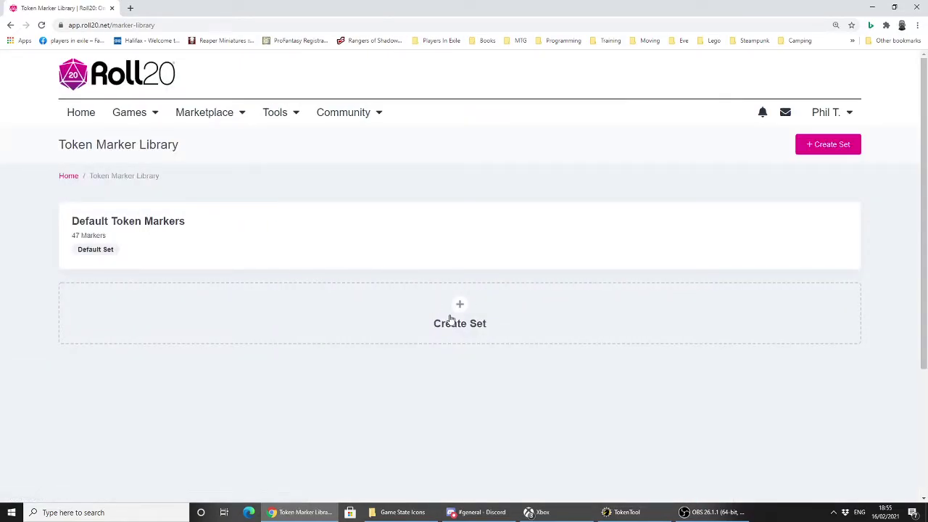
# Create a token marker set named My Custom Tokens.
pyautogui.click(450, 318)
pyautogui.click(375, 178)
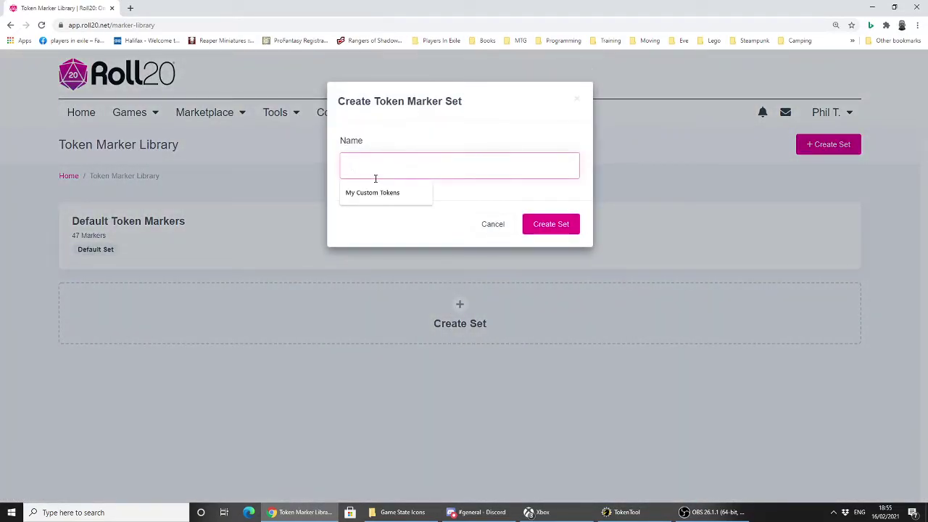
pyautogui.click(364, 201)
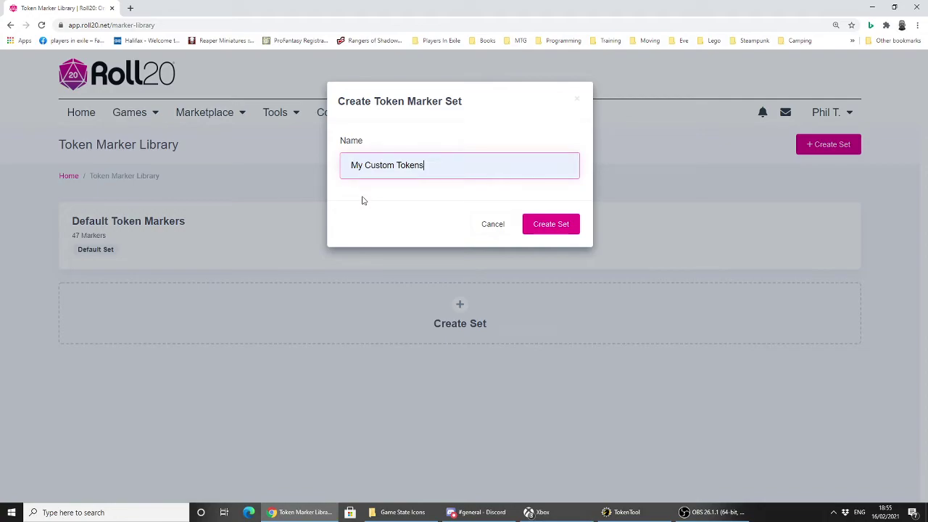
pyautogui.click(559, 228)
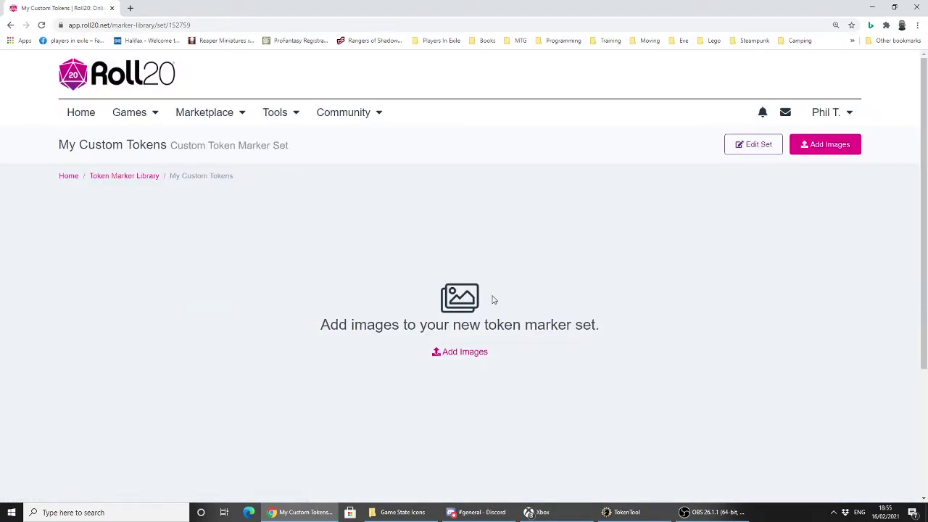
# Add the Bane, Bardic Inspiration, Blessed, Blinded and Charmed icons from the Game State Icons folder to the set's image upload.
pyautogui.click(456, 352)
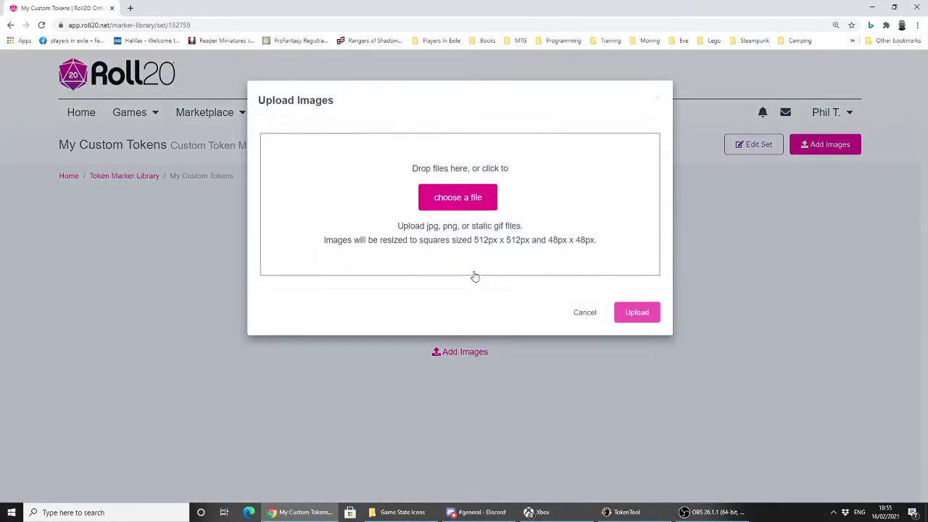
pyautogui.click(396, 516)
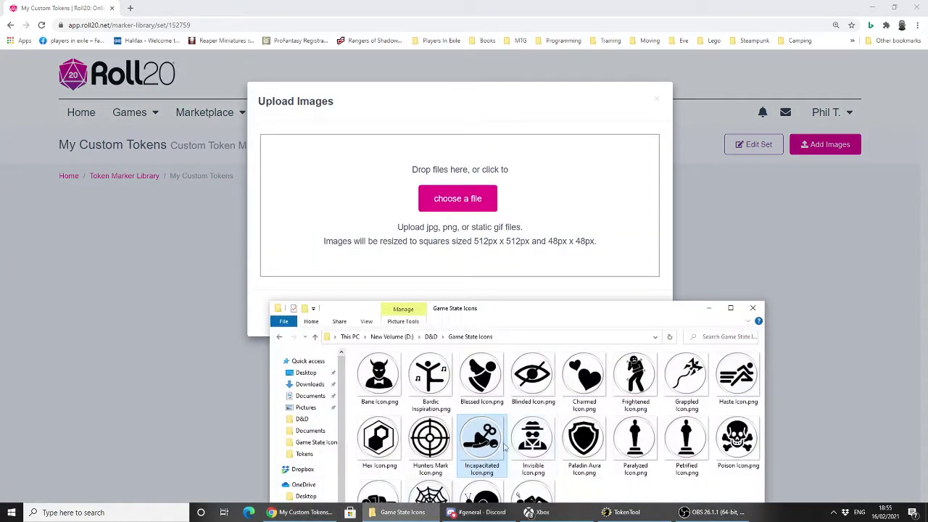
pyautogui.moveTo(378, 378); pyautogui.dragTo(382, 223)
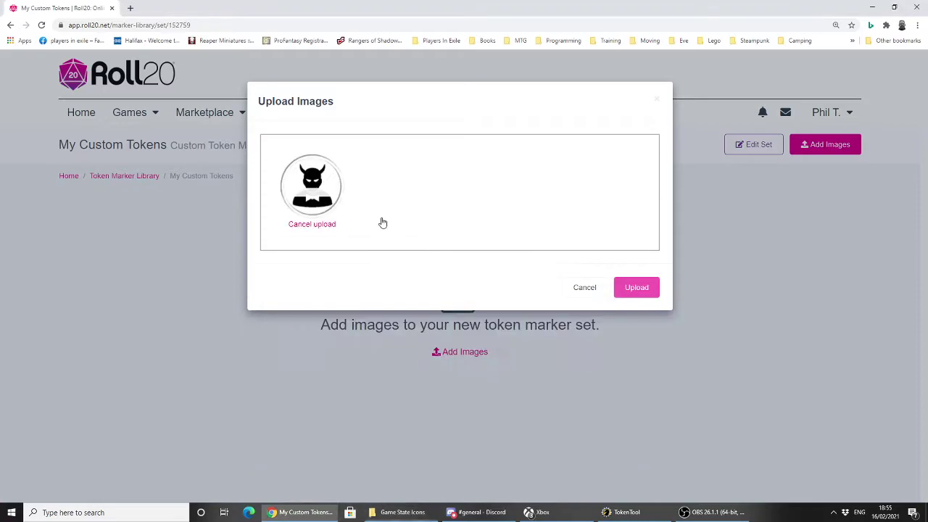
pyautogui.click(402, 512)
pyautogui.moveTo(430, 375); pyautogui.dragTo(419, 241)
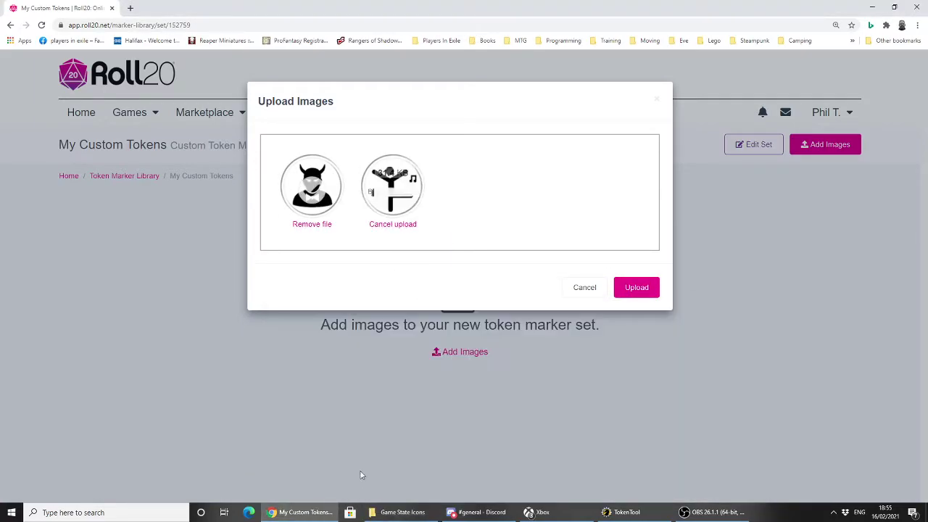
pyautogui.click(402, 512)
pyautogui.moveTo(478, 387); pyautogui.dragTo(467, 197)
pyautogui.click(403, 512)
pyautogui.moveTo(525, 384); pyautogui.dragTo(533, 217)
pyautogui.click(402, 513)
pyautogui.moveTo(584, 374); pyautogui.dragTo(586, 201)
# Add the Frightened, Grappled and Haste icons from the Game State Icons folder to the image upload.
pyautogui.click(389, 516)
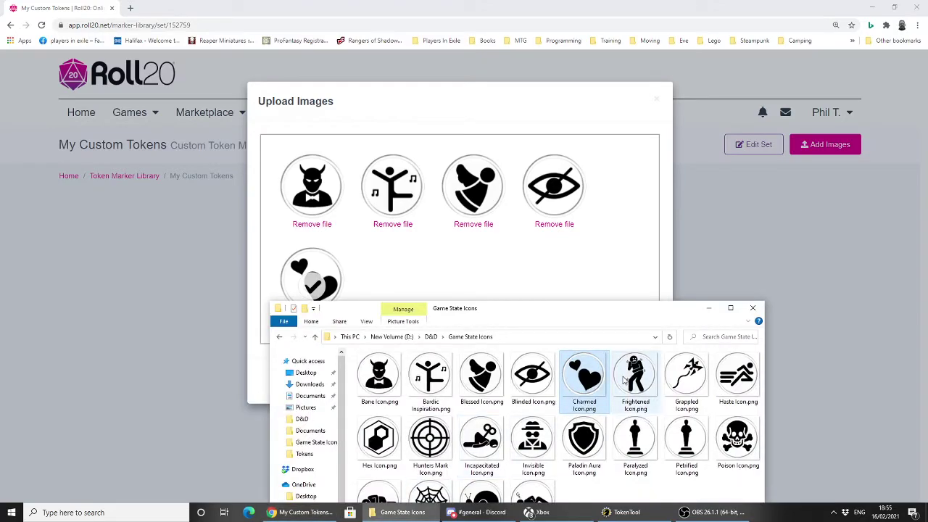
pyautogui.moveTo(636, 377); pyautogui.dragTo(472, 228)
pyautogui.click(402, 512)
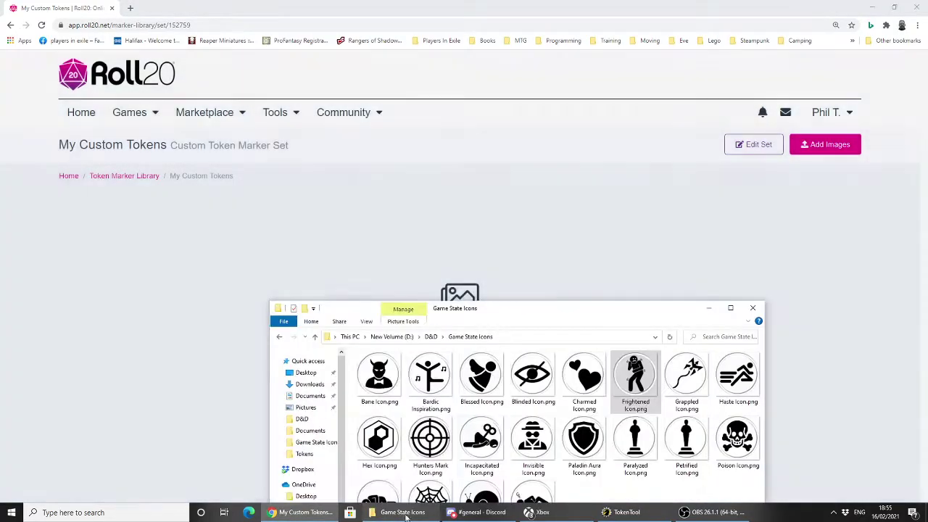
pyautogui.click(458, 257)
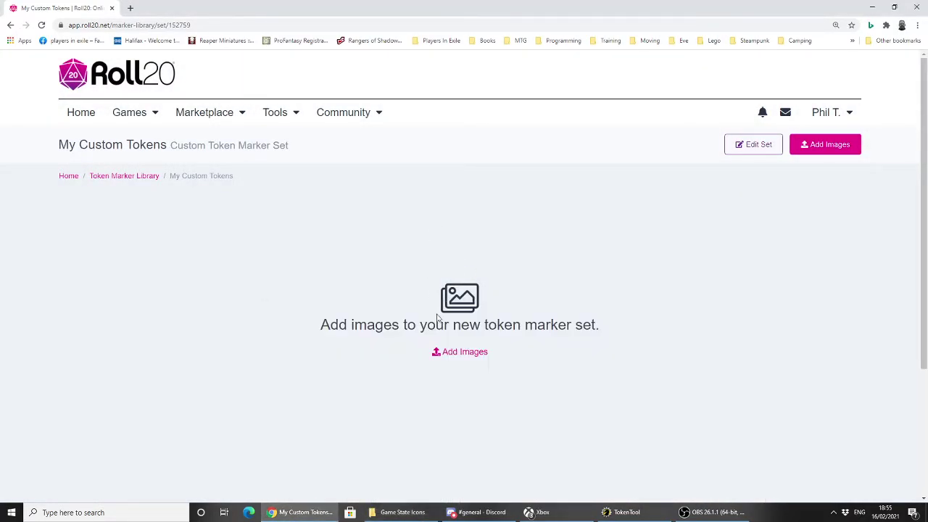
pyautogui.click(472, 356)
pyautogui.click(411, 512)
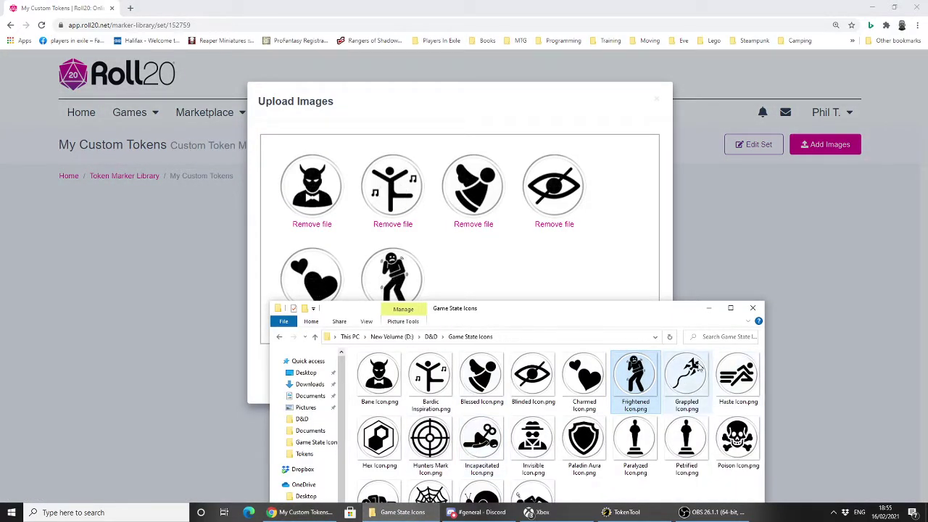
pyautogui.moveTo(686, 373); pyautogui.dragTo(534, 247)
pyautogui.click(351, 512)
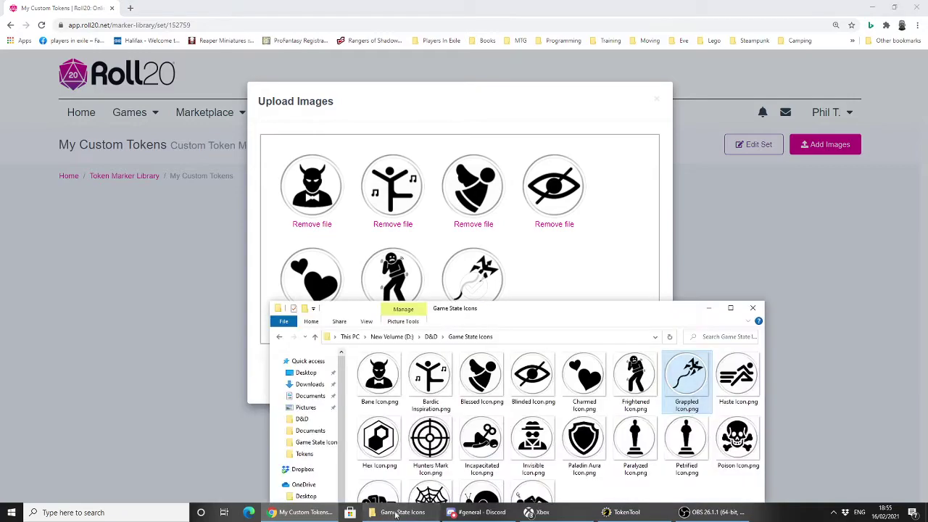
pyautogui.moveTo(736, 370); pyautogui.dragTo(555, 280)
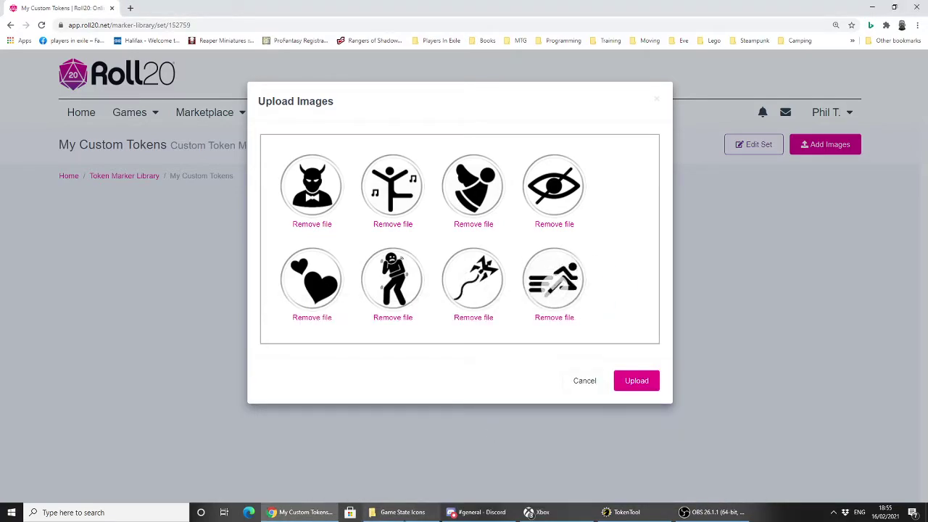
# Add the Hex, Hunters Mark, Incapacitated and Invisible icons from the Game State Icons folder to the image upload.
pyautogui.click(402, 513)
pyautogui.moveTo(378, 441); pyautogui.dragTo(540, 279)
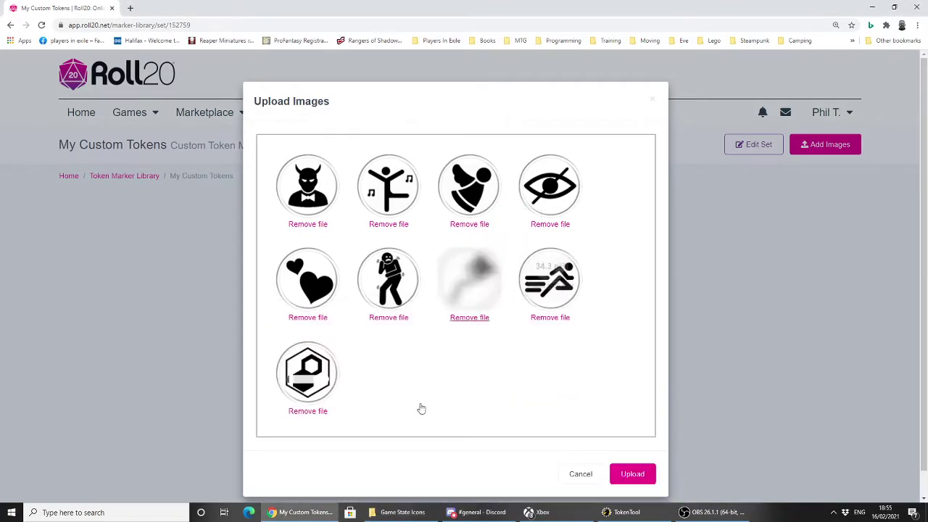
pyautogui.click(398, 512)
pyautogui.moveTo(429, 442); pyautogui.dragTo(417, 261)
pyautogui.click(402, 512)
pyautogui.moveTo(481, 439); pyautogui.dragTo(441, 300)
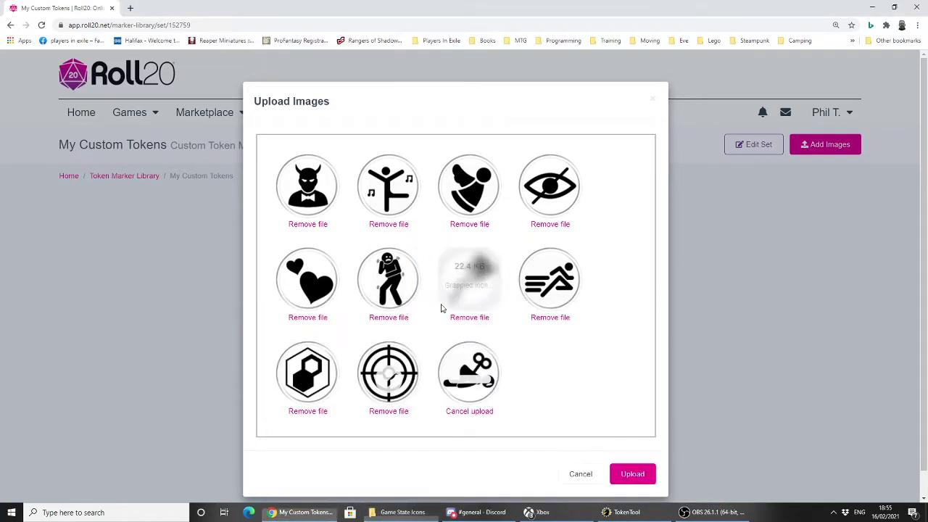
pyautogui.click(403, 512)
pyautogui.moveTo(544, 431); pyautogui.dragTo(507, 261)
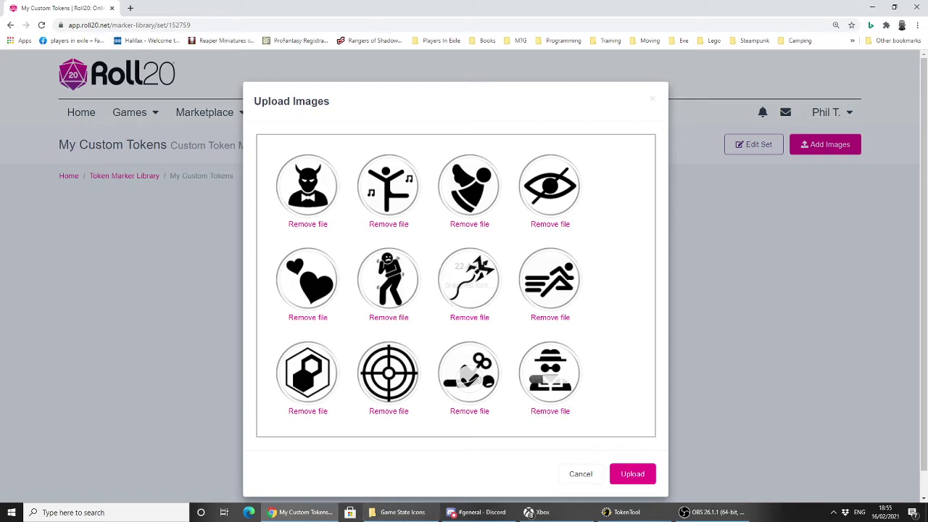
# Add the Paladin Aura, Paralyzed, Petrified and Poison icons from the Game State Icons folder to the image upload.
pyautogui.click(402, 512)
pyautogui.moveTo(583, 439); pyautogui.dragTo(507, 261)
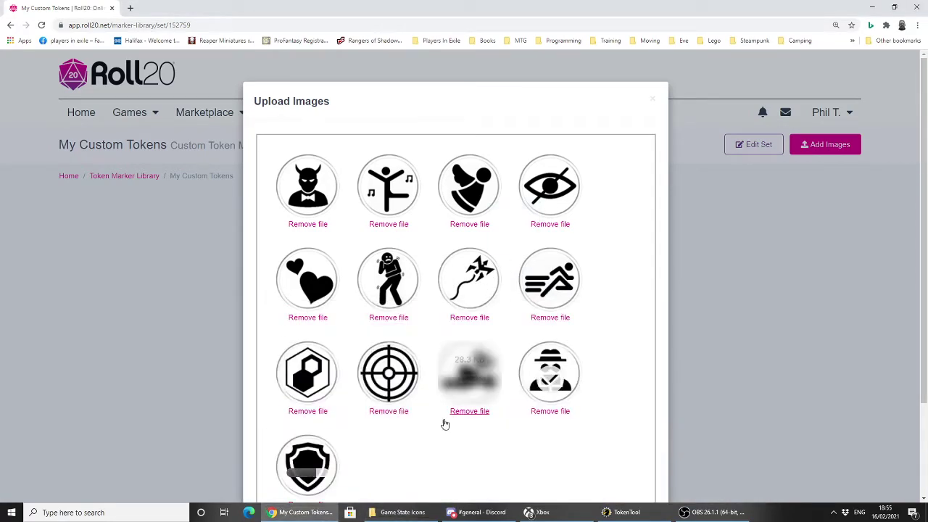
pyautogui.click(402, 512)
pyautogui.moveTo(634, 439); pyautogui.dragTo(478, 232)
pyautogui.click(402, 512)
pyautogui.moveTo(686, 439); pyautogui.dragTo(550, 275)
pyautogui.click(403, 512)
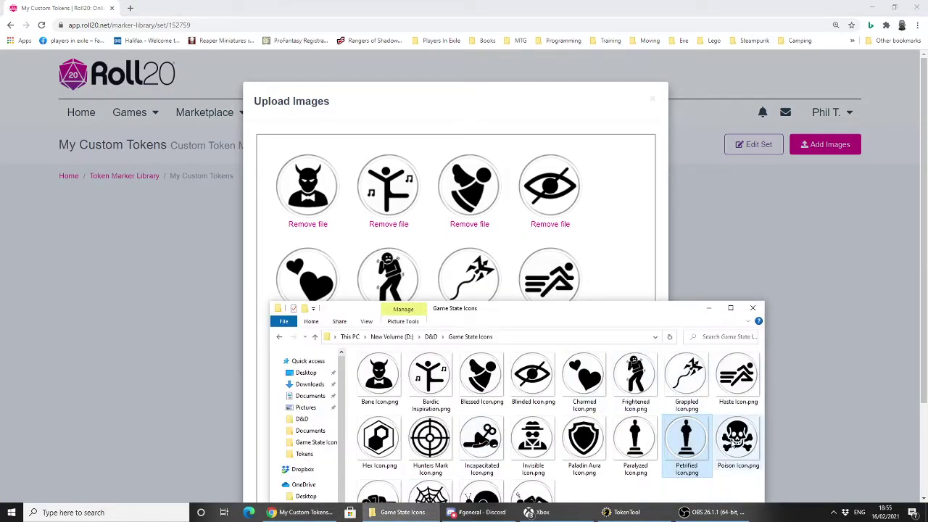
pyautogui.moveTo(739, 434); pyautogui.dragTo(510, 371)
# Add the Prone, Unconcious, Restrained and Slow icons from the Game State Icons folder to the image upload.
pyautogui.click(403, 512)
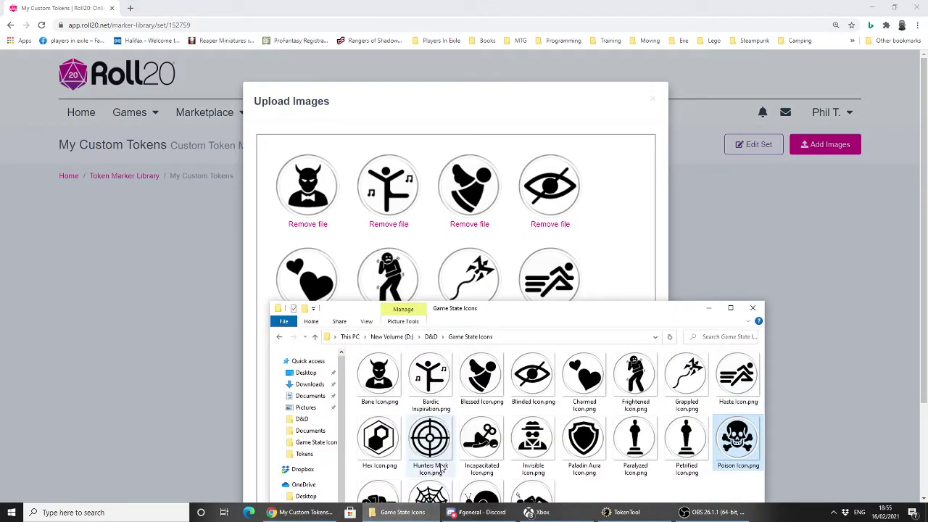
pyautogui.moveTo(502, 311); pyautogui.dragTo(682, 214)
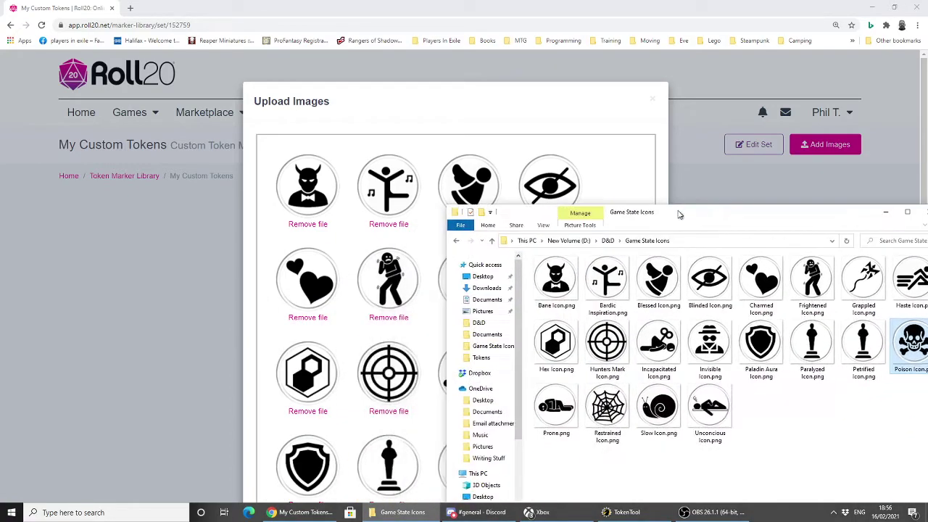
pyautogui.moveTo(562, 410); pyautogui.dragTo(372, 323)
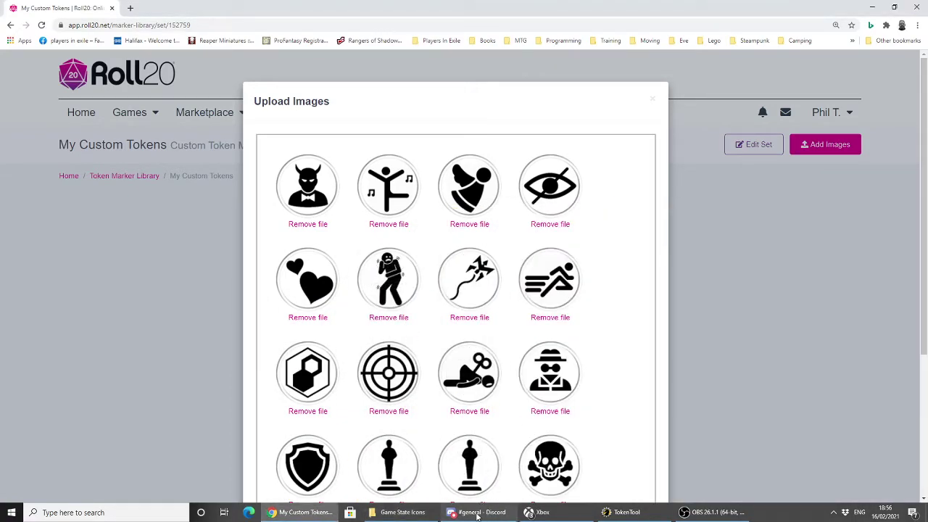
pyautogui.click(402, 512)
pyautogui.moveTo(710, 409); pyautogui.dragTo(417, 312)
pyautogui.click(402, 513)
pyautogui.moveTo(607, 409); pyautogui.dragTo(333, 284)
pyautogui.click(390, 516)
pyautogui.click(642, 402)
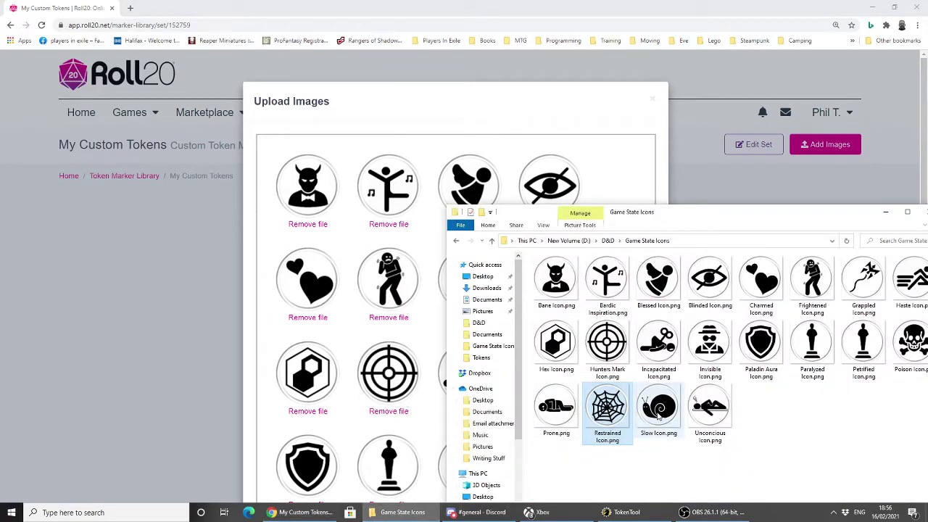
pyautogui.moveTo(641, 402); pyautogui.dragTo(408, 324)
# Check the added icons and upload them all to the My Custom Tokens set.
pyautogui.scroll(-3, 518, 408)
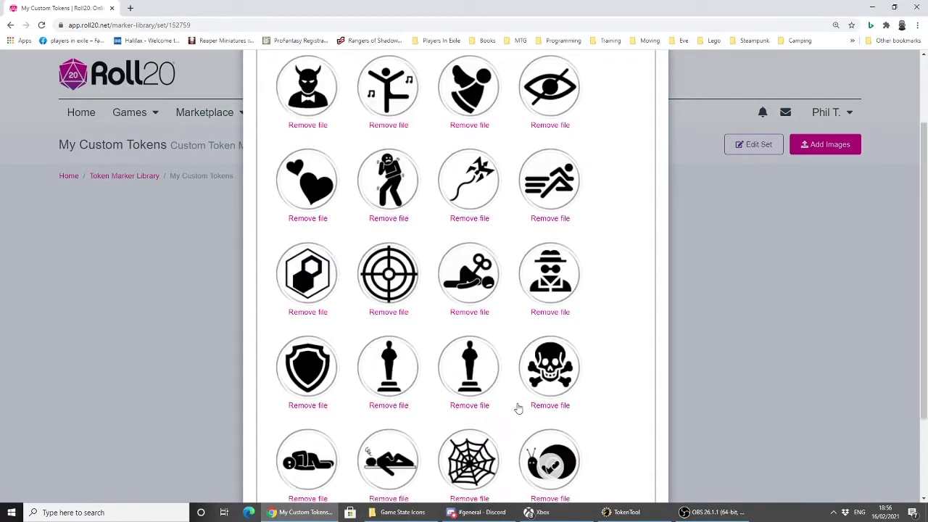
pyautogui.scroll(3, 555, 362)
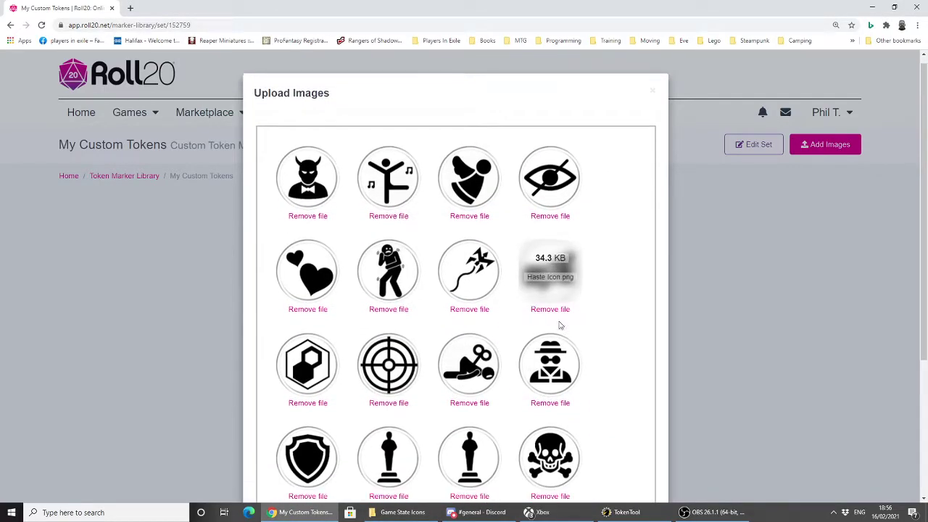
pyautogui.scroll(-3, 548, 263)
pyautogui.click(629, 466)
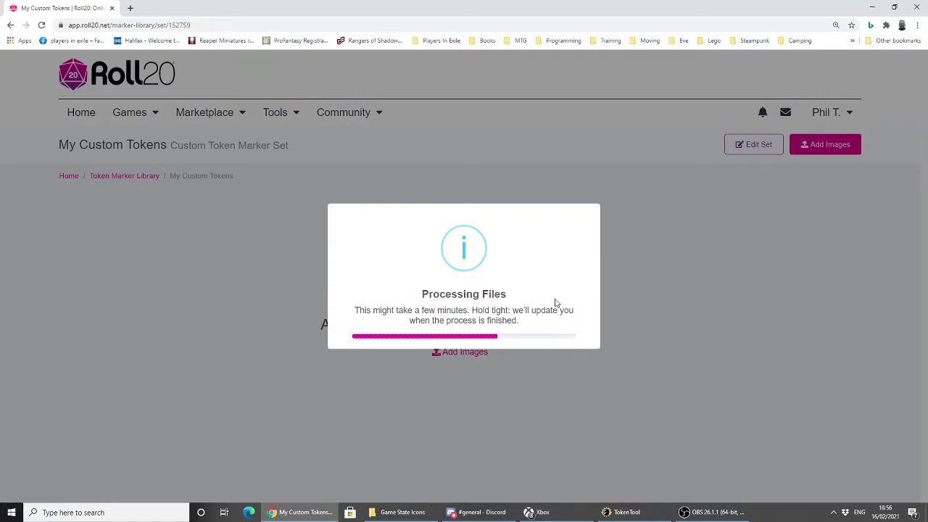
pyautogui.click(641, 515)
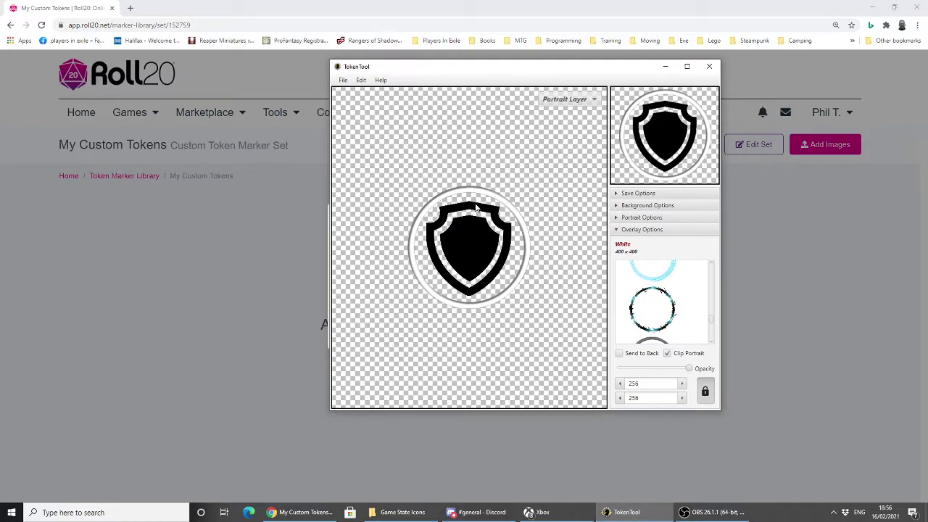
pyautogui.click(626, 514)
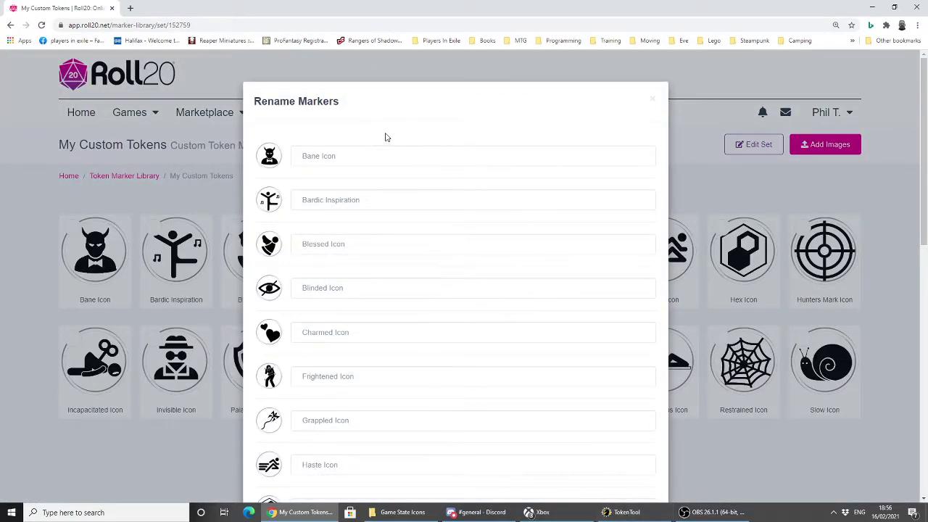
# Dismiss the marker renaming dialog and open the New Beginnings game's details page from the home page.
pyautogui.click(752, 444)
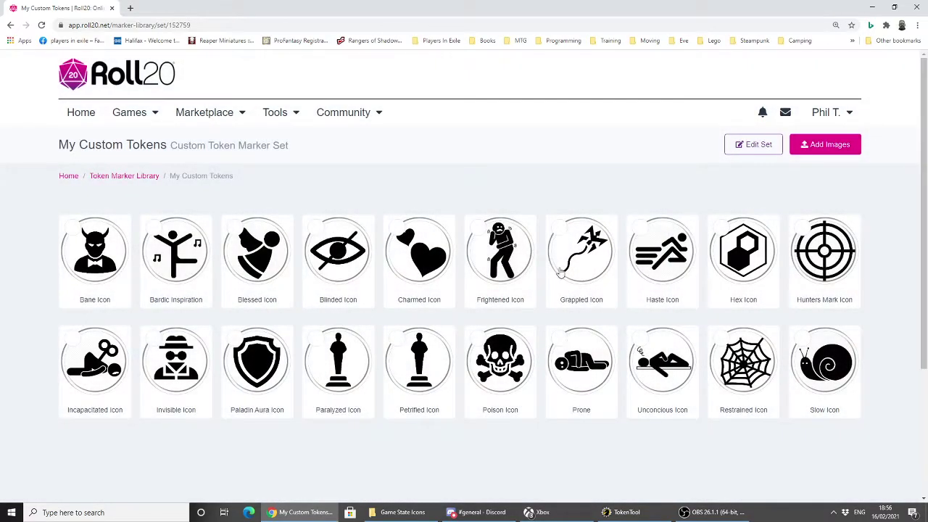
pyautogui.click(79, 113)
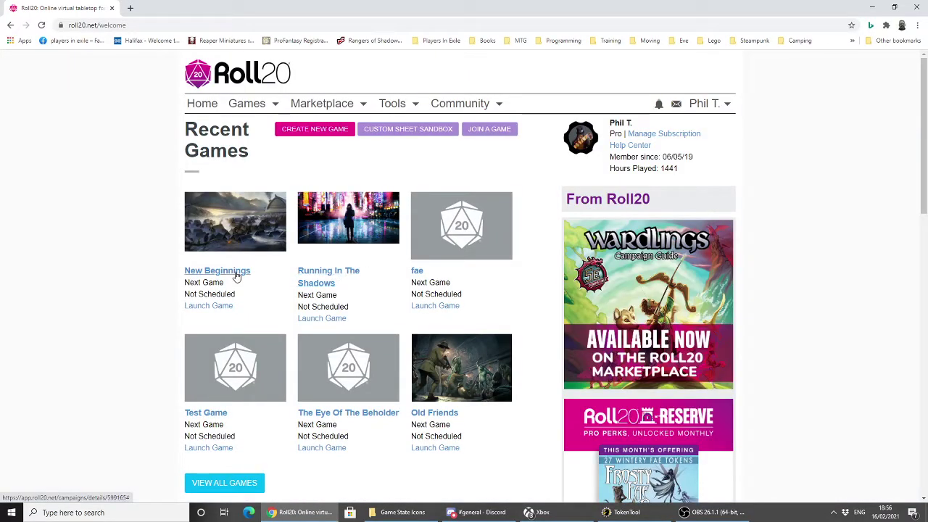
pyautogui.click(235, 274)
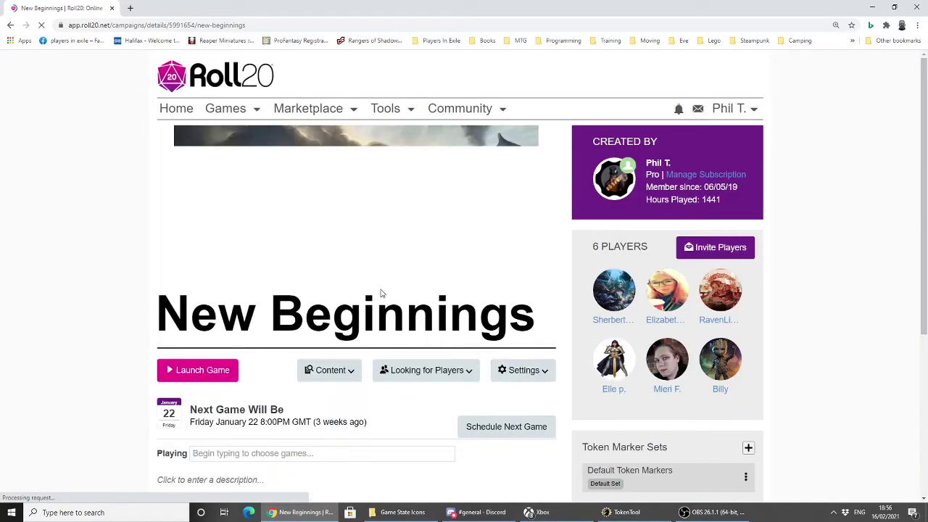
pyautogui.scroll(-1, 422, 297)
pyautogui.click(537, 324)
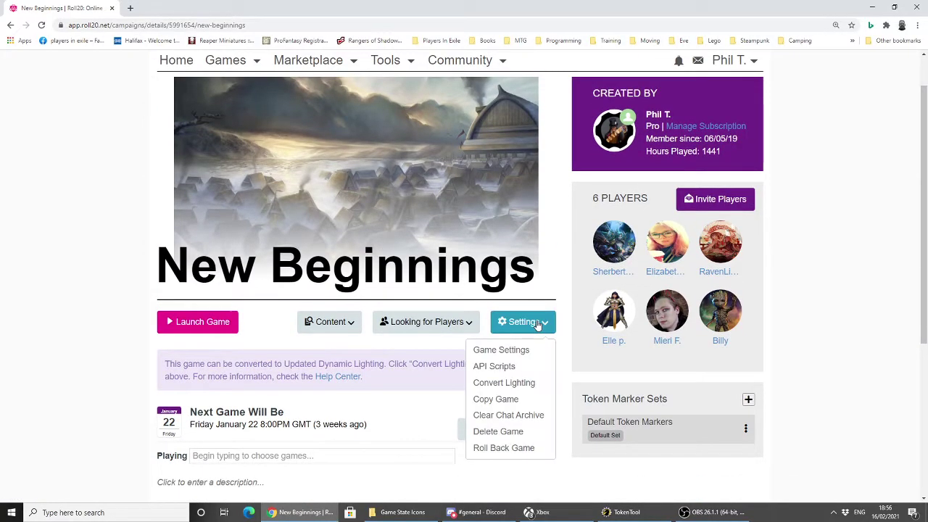
pyautogui.click(695, 416)
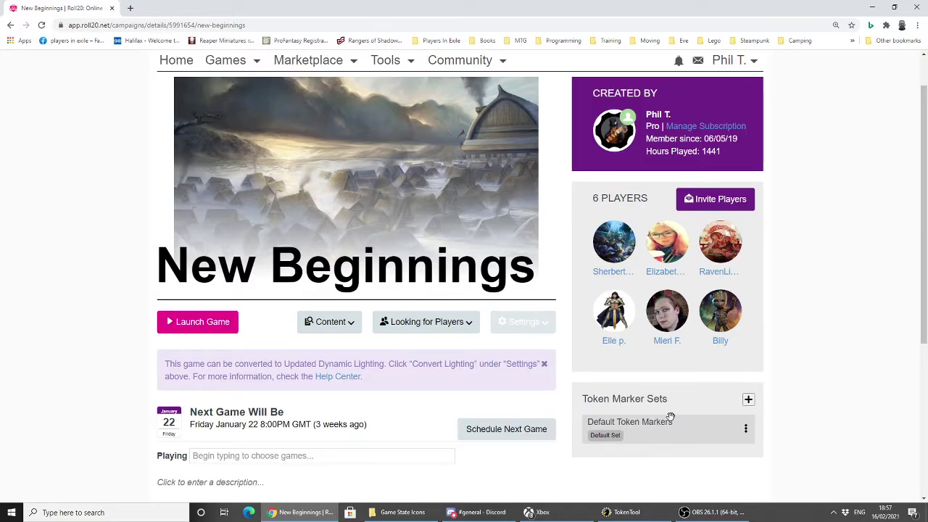
# Add the My Custom Tokens set to the game's token marker sets.
pyautogui.scroll(-2, 658, 419)
pyautogui.click(747, 303)
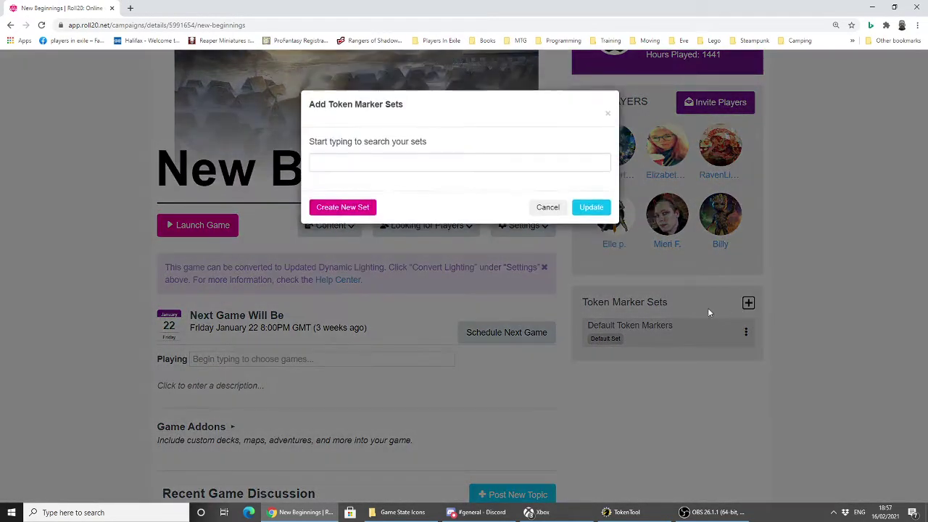
pyautogui.click(420, 166)
pyautogui.click(386, 194)
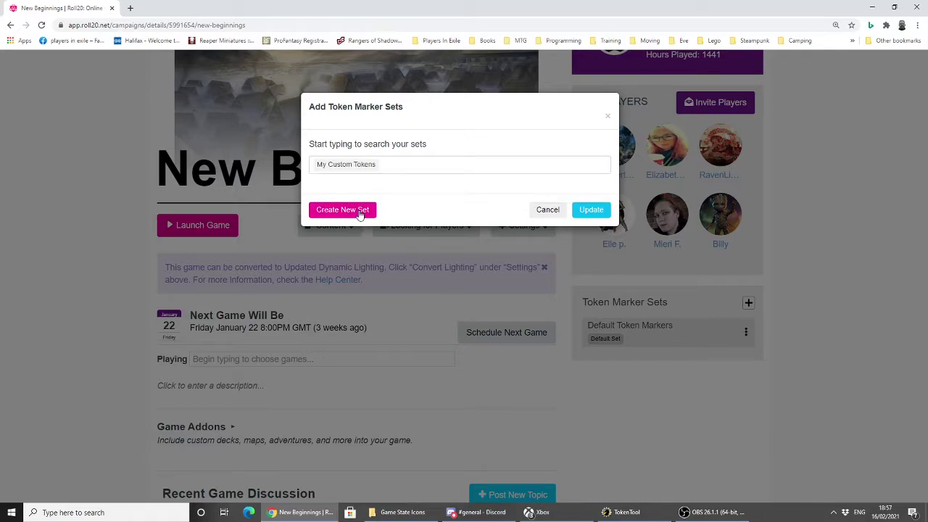
pyautogui.click(590, 210)
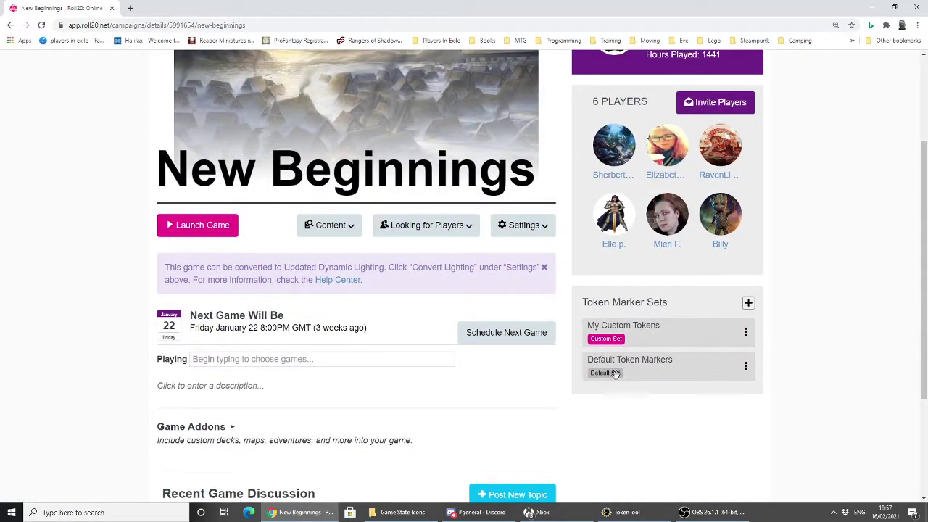
# Remove the Default Token Markers set from the New Beginnings game and launch the game.
pyautogui.click(745, 368)
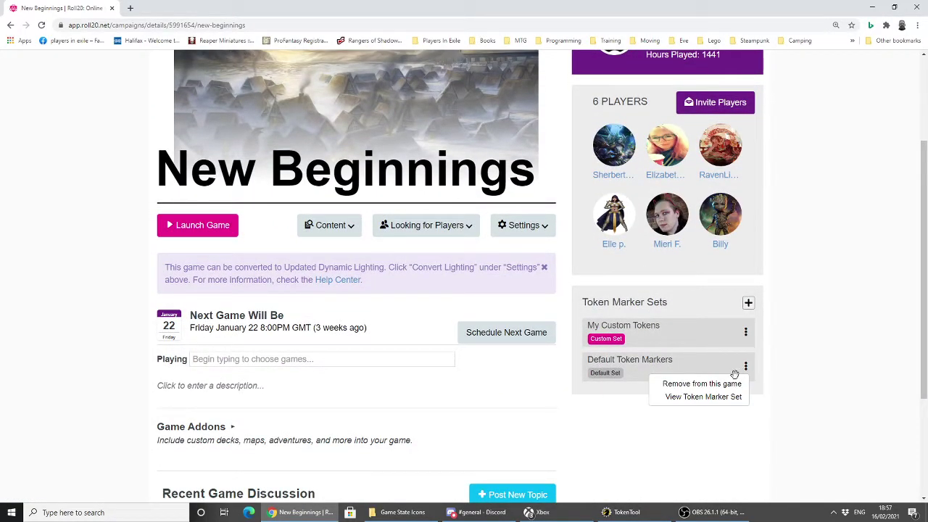
pyautogui.click(700, 384)
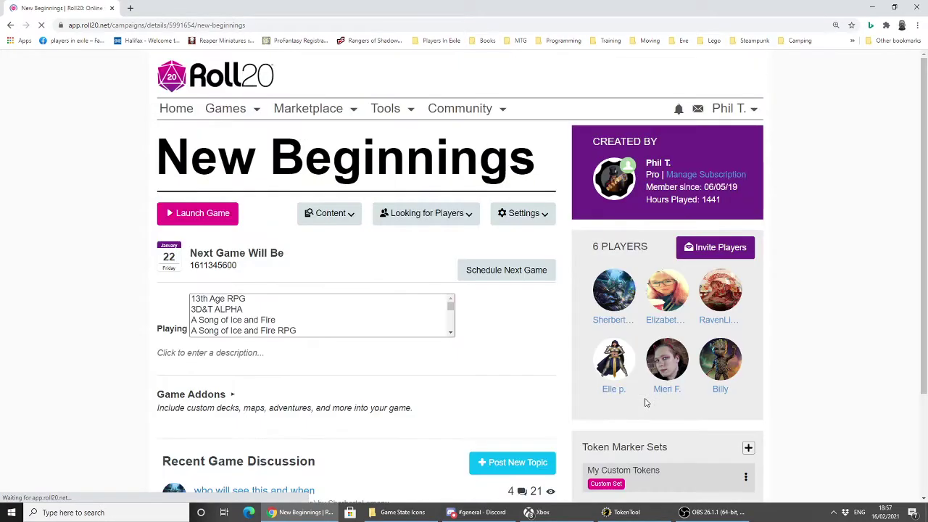
pyautogui.click(202, 370)
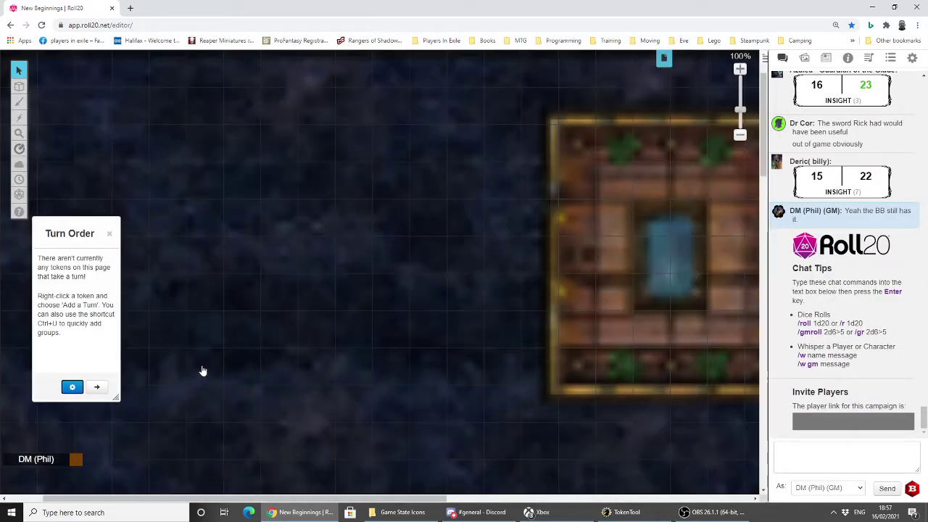
# Select the 103/103 hit point token in the central room of the map and look through its available markers.
pyautogui.click(740, 136)
pyautogui.scroll(-5, 619, 168)
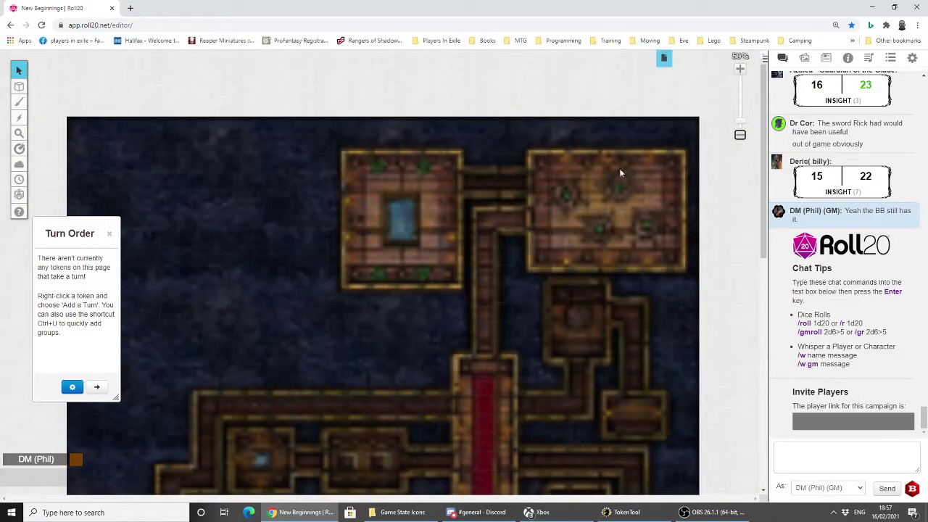
pyautogui.scroll(-5, 519, 168)
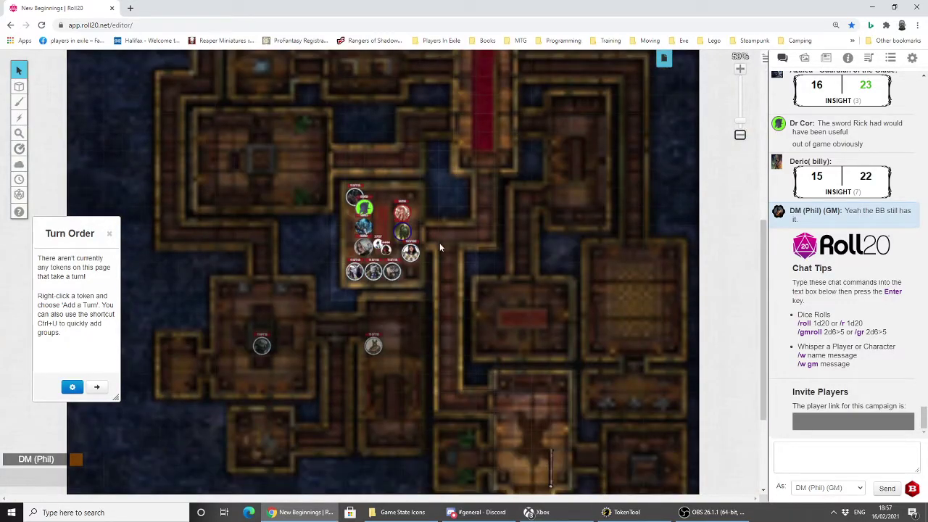
pyautogui.click(411, 251)
pyautogui.click(408, 260)
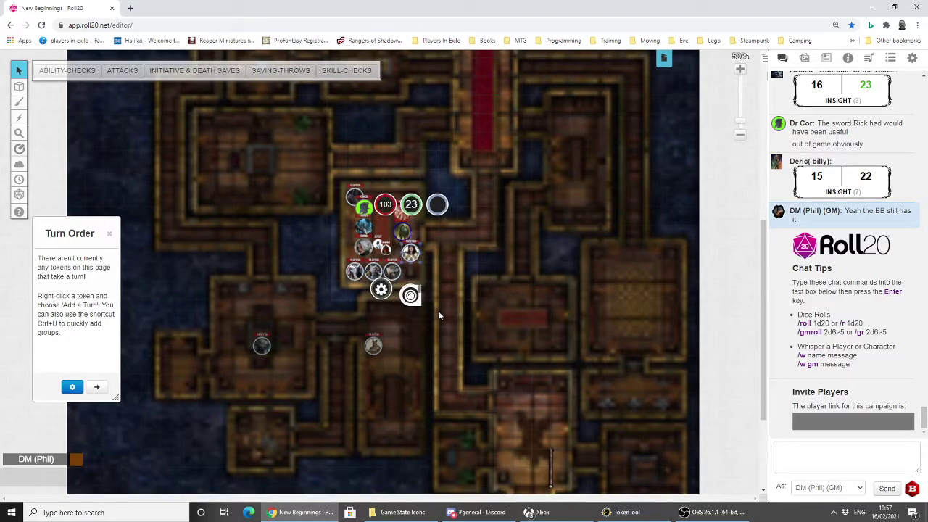
pyautogui.moveTo(410, 295)
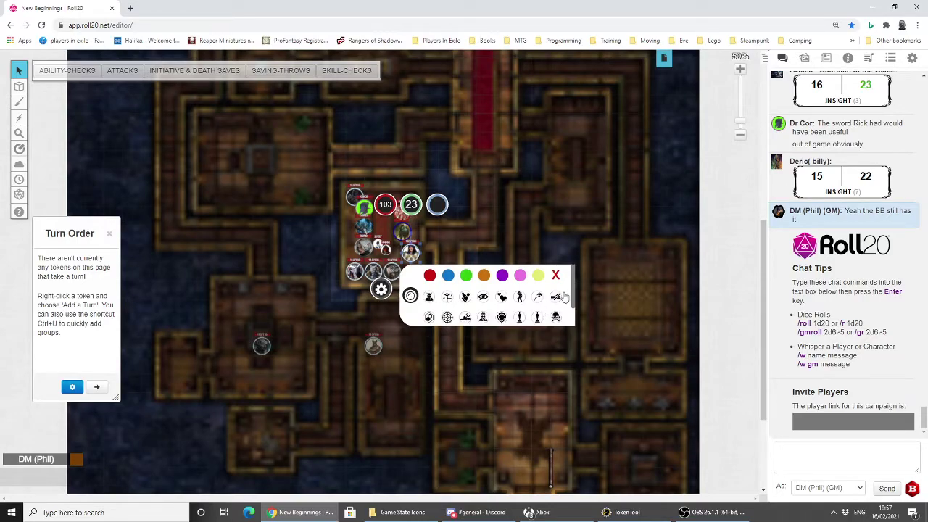
pyautogui.scroll(-1, 571, 309)
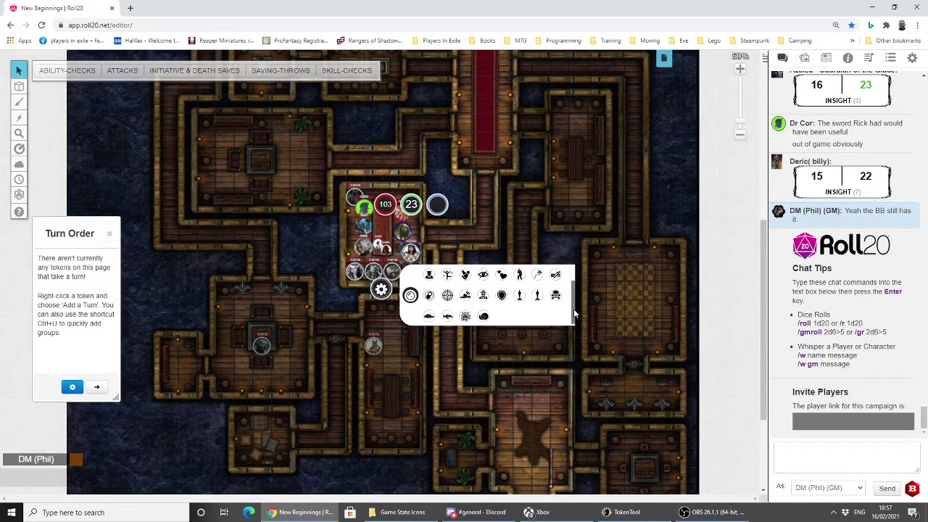
pyautogui.scroll(1, 574, 309)
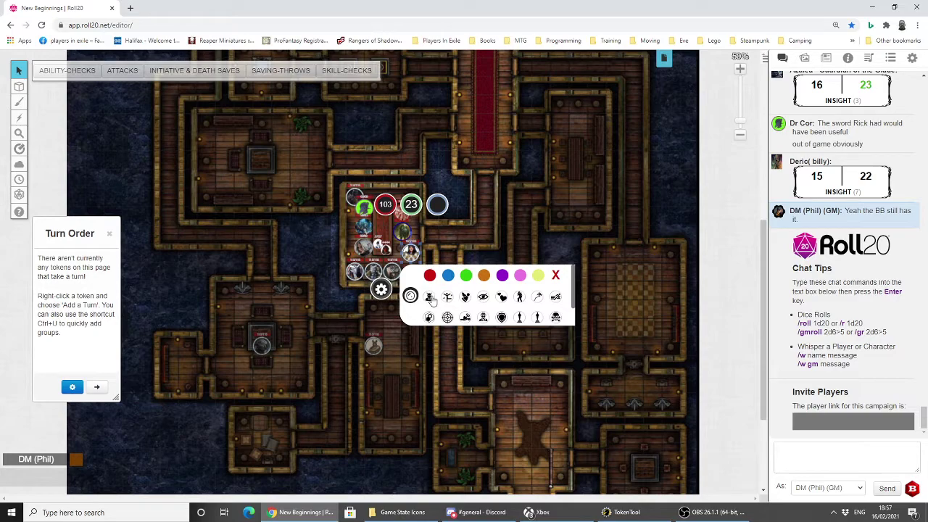
# Apply the Bane, Bardic Inspiration and Blessed markers to the selected token.
pyautogui.click(433, 302)
pyautogui.click(448, 303)
pyautogui.click(466, 298)
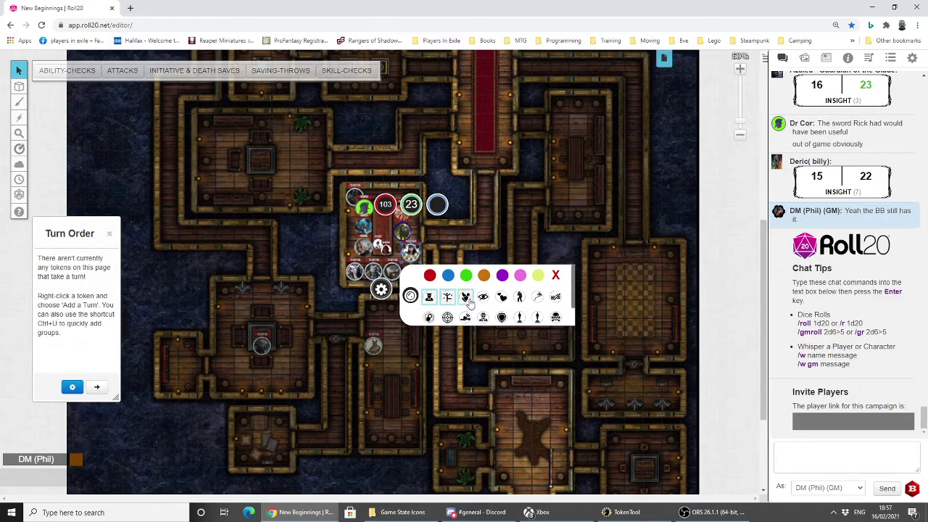
# Remove the Blessed marker from the selected token and apply the Blinded and Charmed markers instead.
pyautogui.click(740, 70)
pyautogui.click(739, 70)
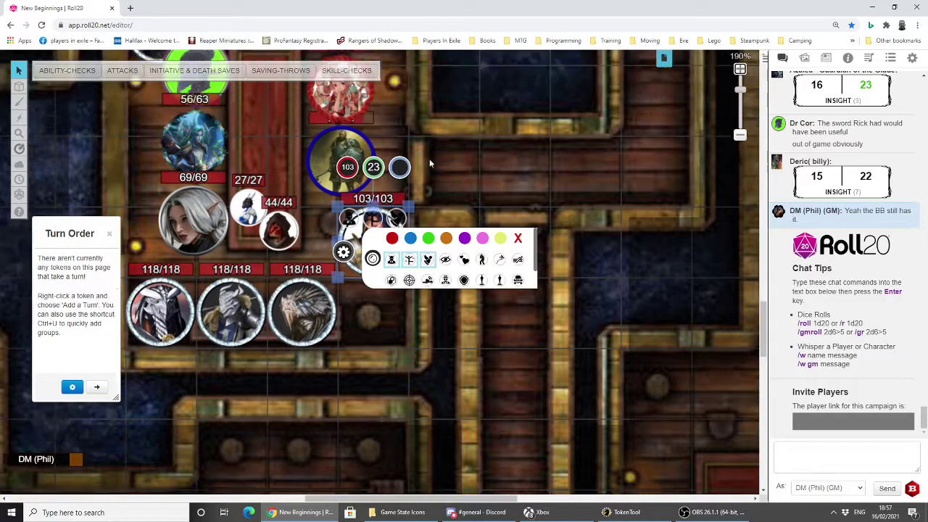
pyautogui.scroll(1, 429, 158)
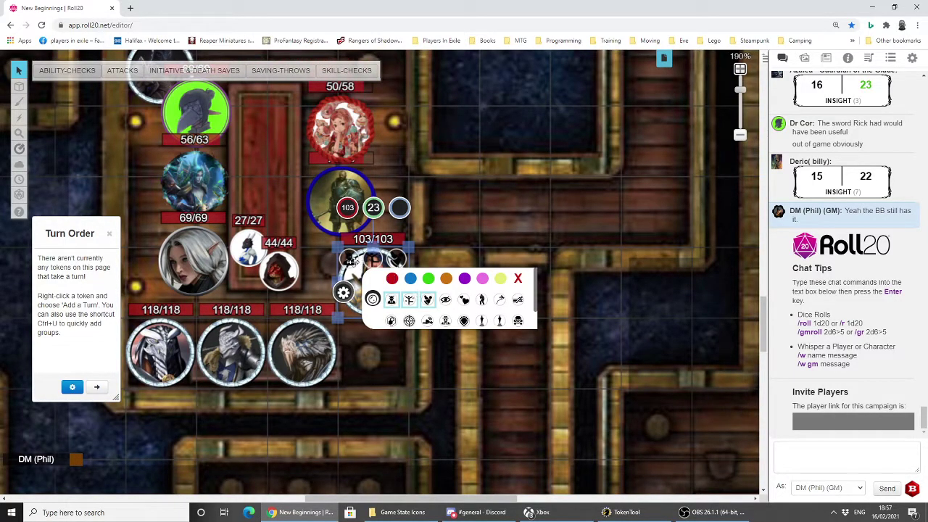
pyautogui.click(429, 300)
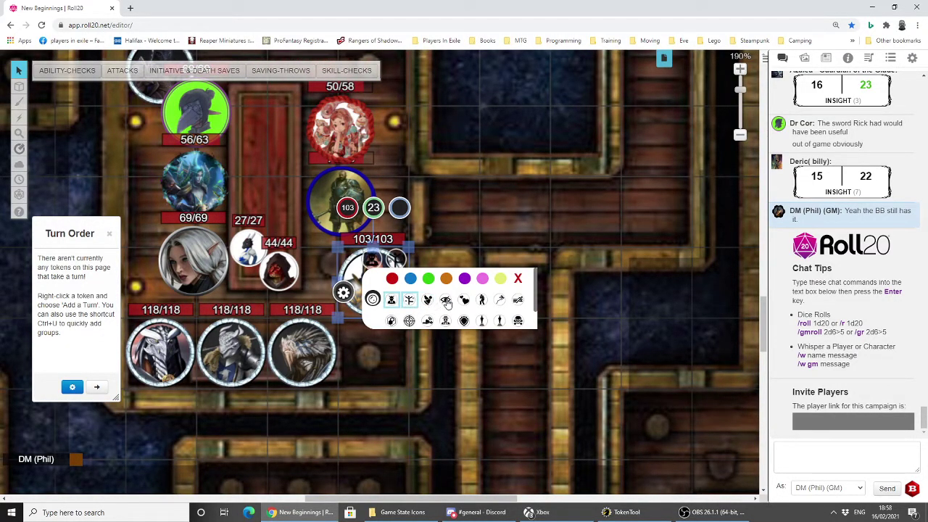
pyautogui.click(446, 301)
pyautogui.click(463, 300)
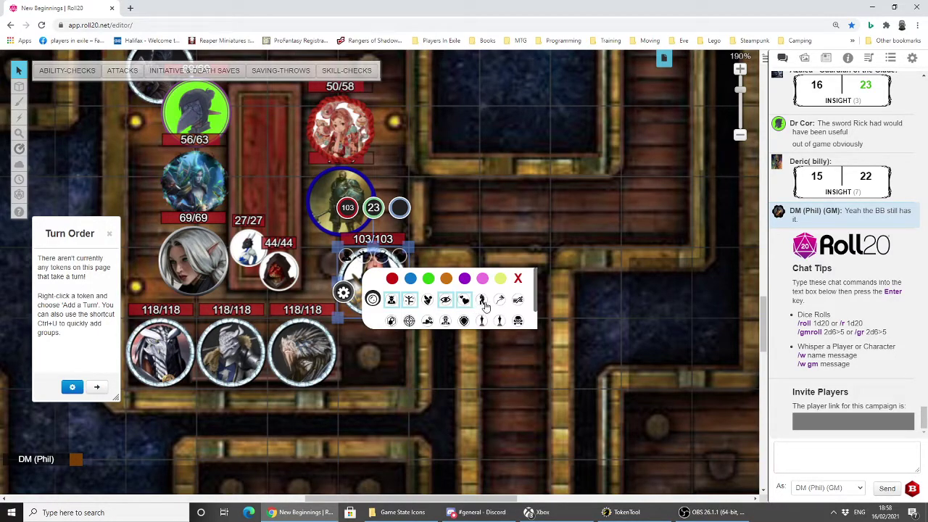
# Apply the Frightened, Grappled, Haste, Hex, Incapacitated, Invisible, Paladin Aura and Paralyzed markers to the selected token.
pyautogui.click(482, 300)
pyautogui.click(500, 300)
pyautogui.click(517, 300)
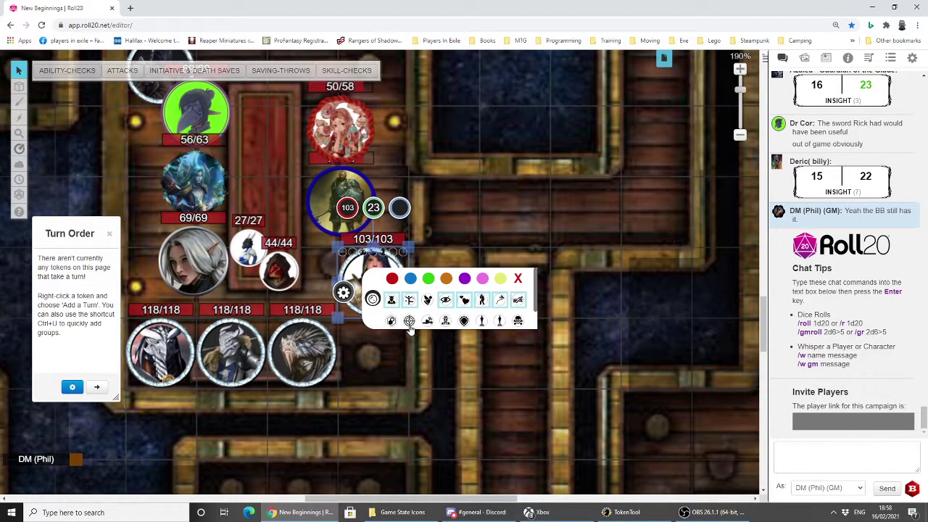
pyautogui.click(391, 321)
pyautogui.click(428, 321)
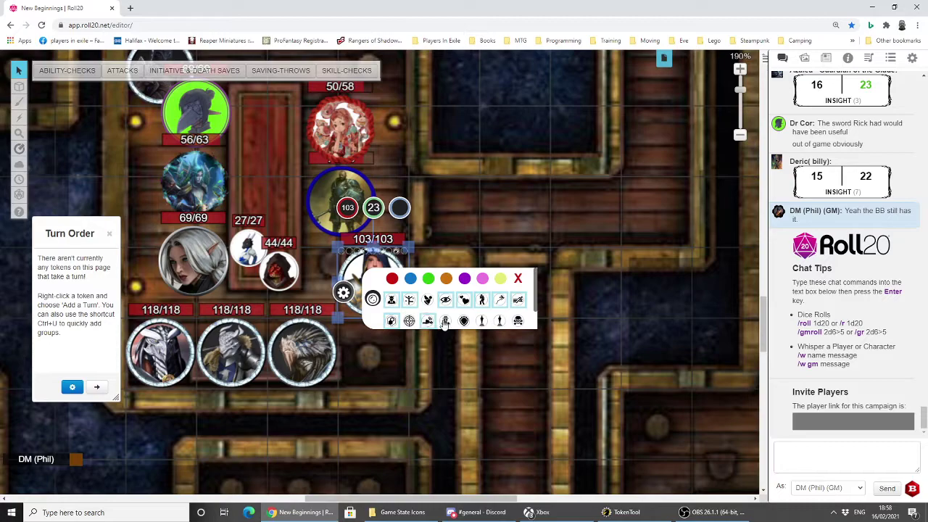
pyautogui.click(445, 321)
pyautogui.click(463, 321)
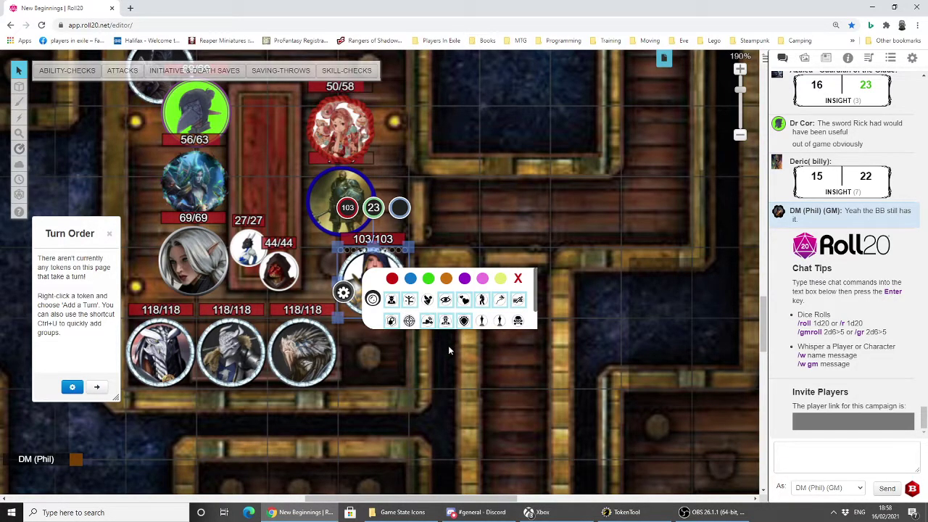
pyautogui.click(482, 321)
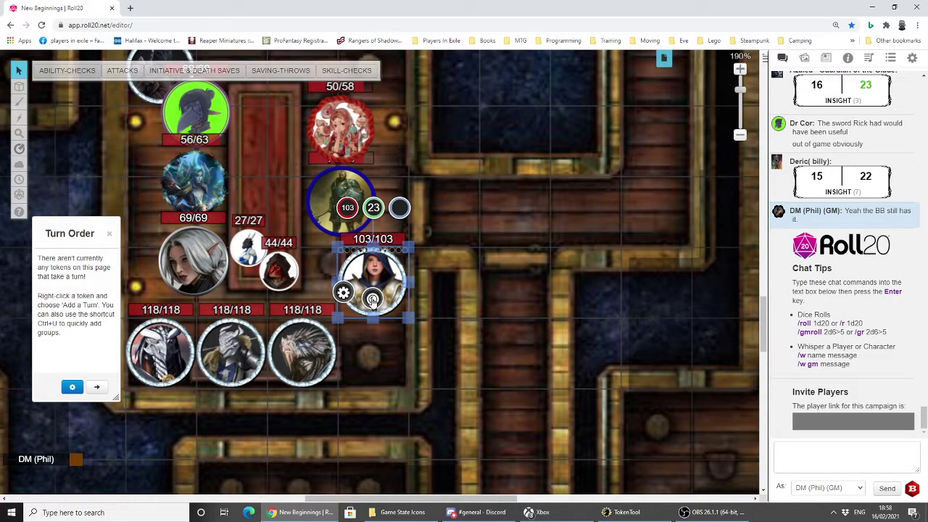
# Remove all applied markers from the 103/103 hit point token and deselect it.
pyautogui.moveTo(371, 298)
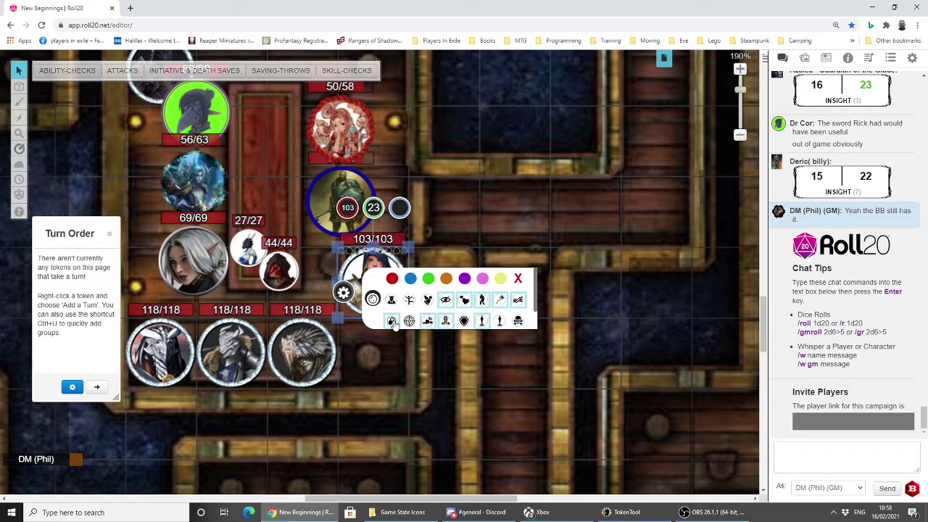
pyautogui.click(463, 300)
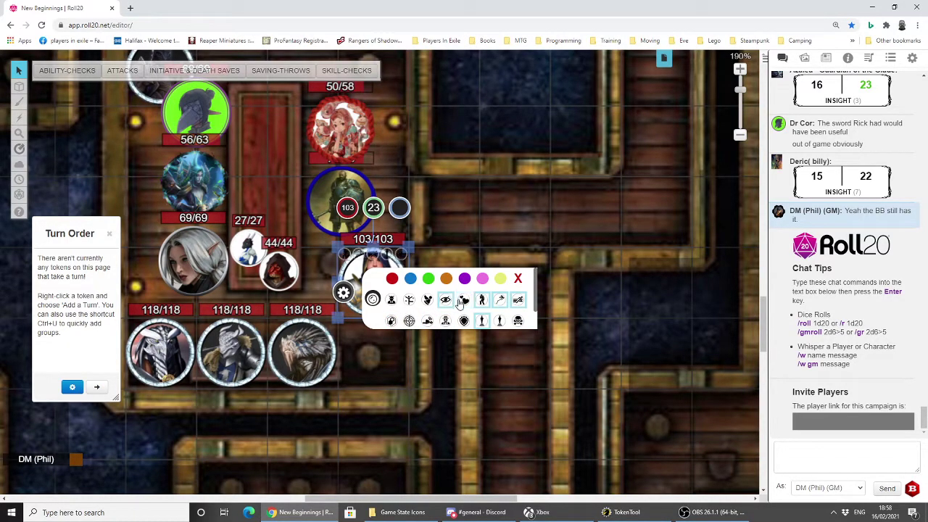
pyautogui.click(445, 299)
pyautogui.click(482, 300)
pyautogui.click(482, 320)
pyautogui.click(500, 299)
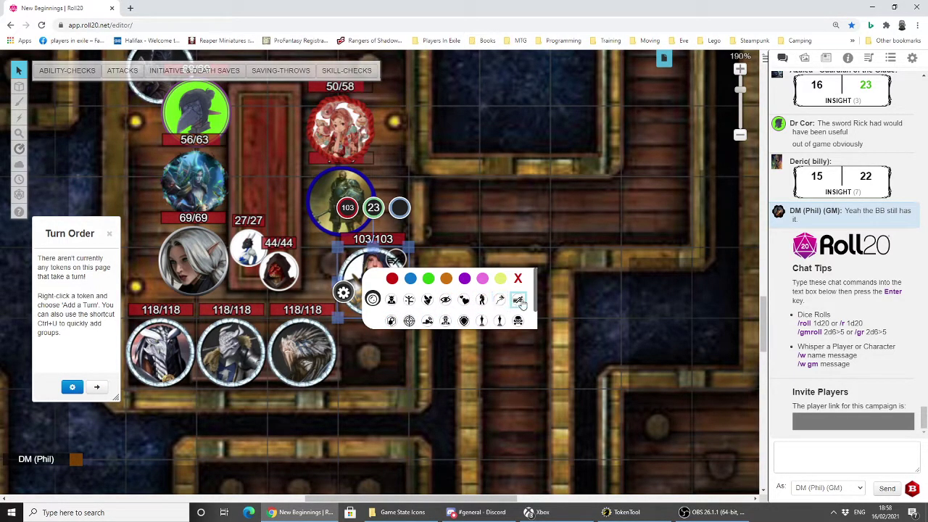
pyautogui.click(518, 299)
pyautogui.scroll(-1, 522, 305)
pyautogui.click(460, 271)
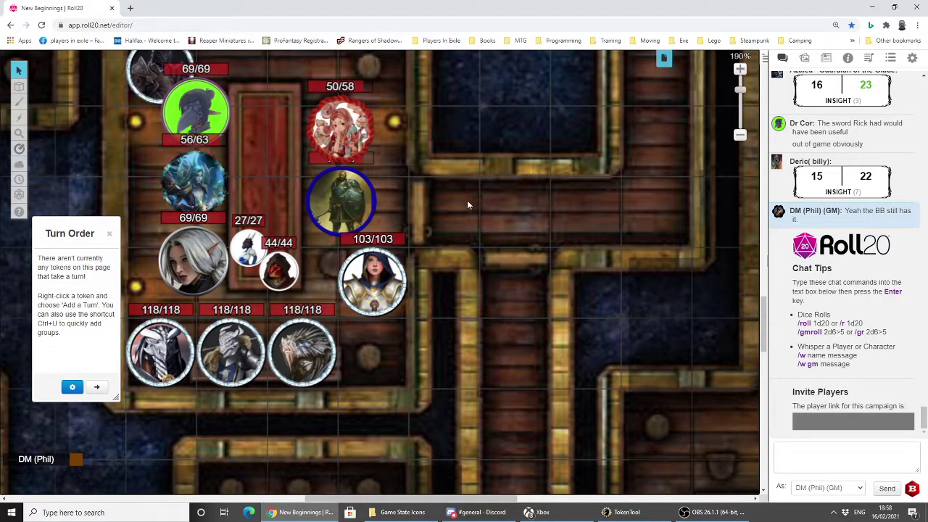
# Exit the New Beginnings game, return to the Roll20 home page and open the Token Marker Library.
pyautogui.click(912, 57)
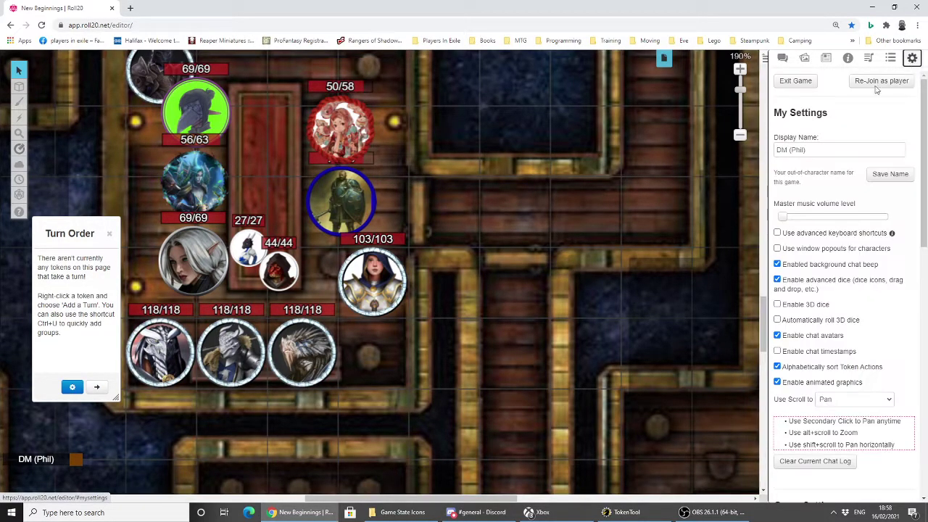
pyautogui.click(795, 81)
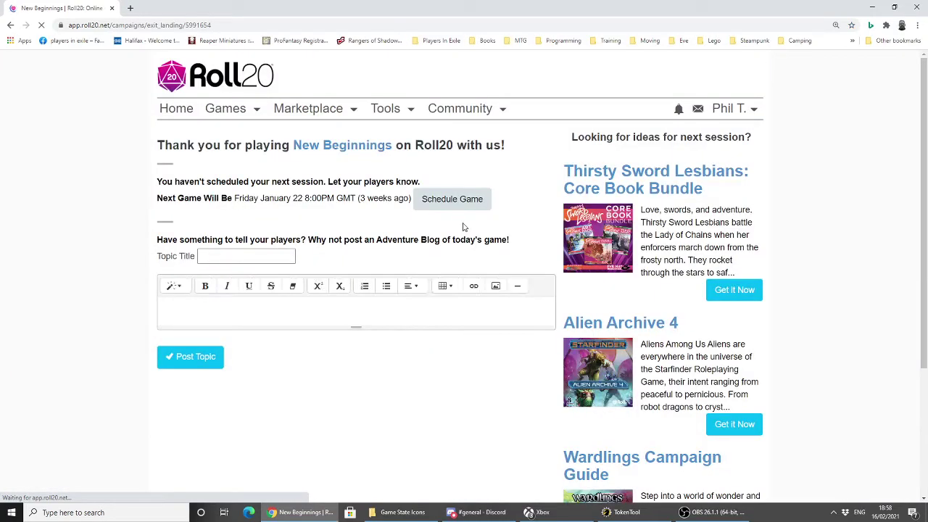
pyautogui.click(181, 115)
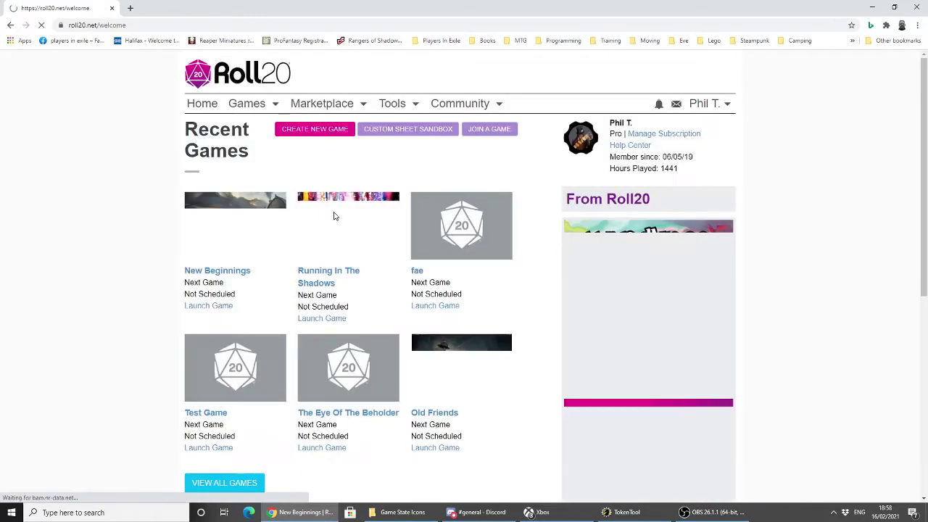
pyautogui.moveTo(402, 108)
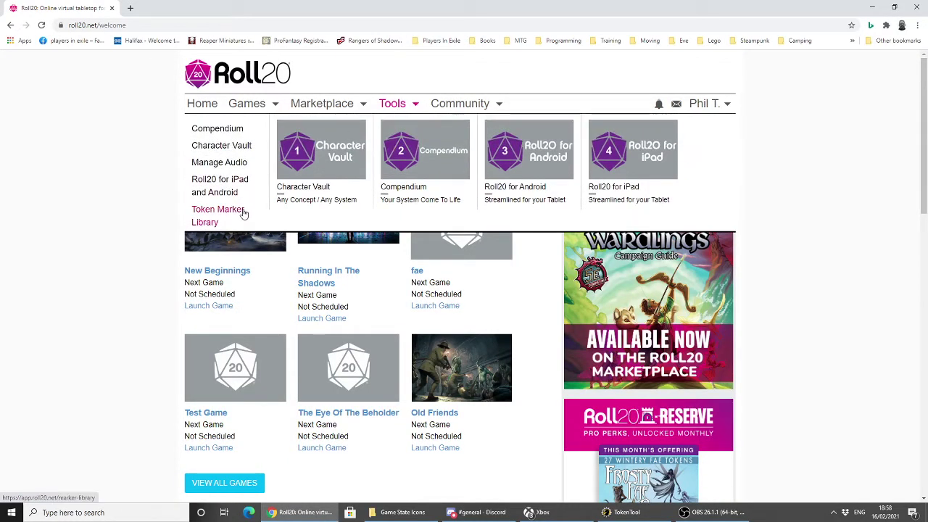
pyautogui.click(244, 212)
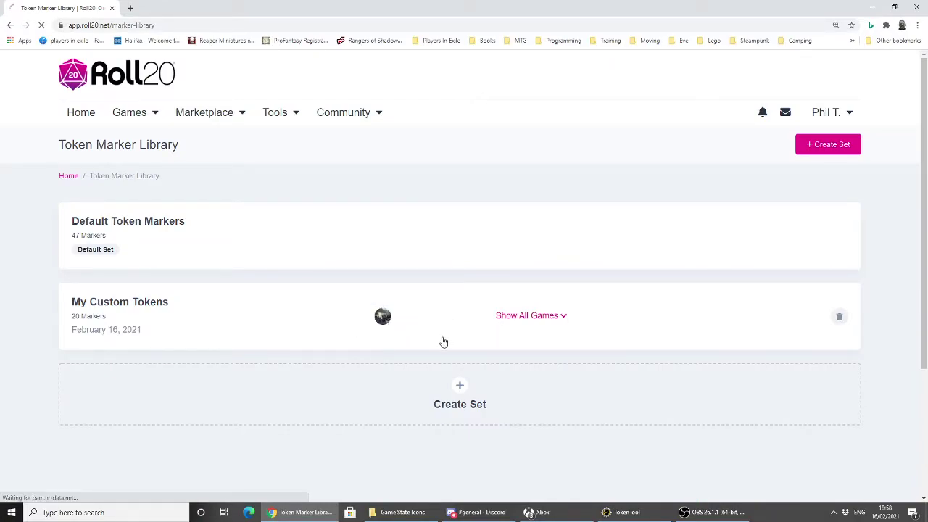
# Review the markers in the My Custom Tokens set and check in the library which games use the set.
pyautogui.click(388, 325)
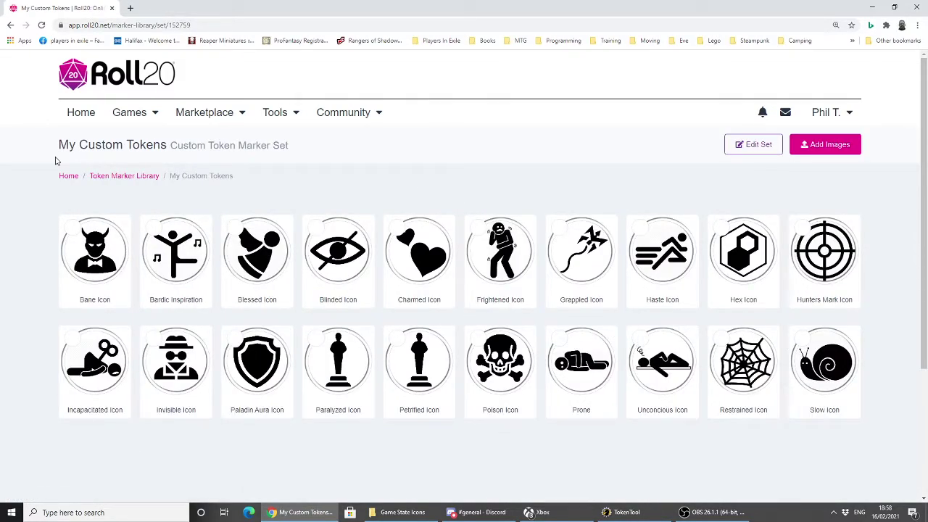
pyautogui.click(105, 179)
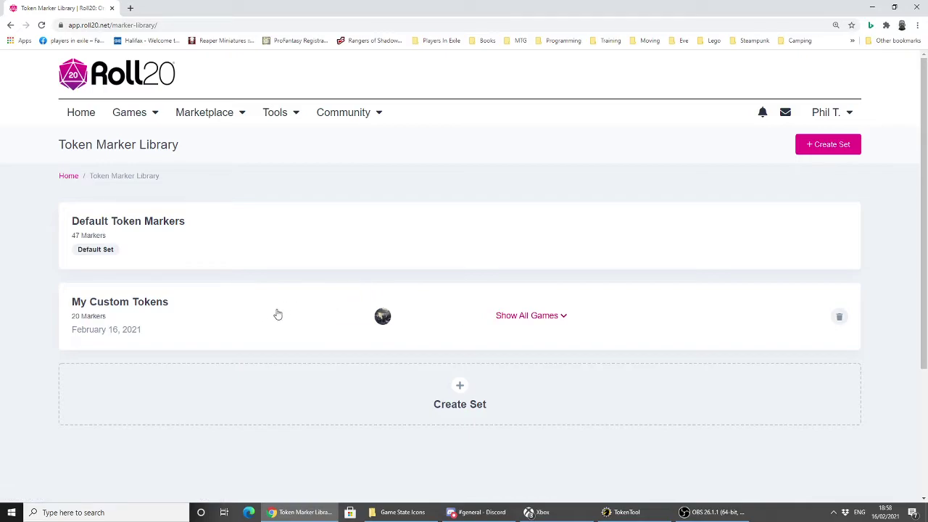
pyautogui.click(505, 322)
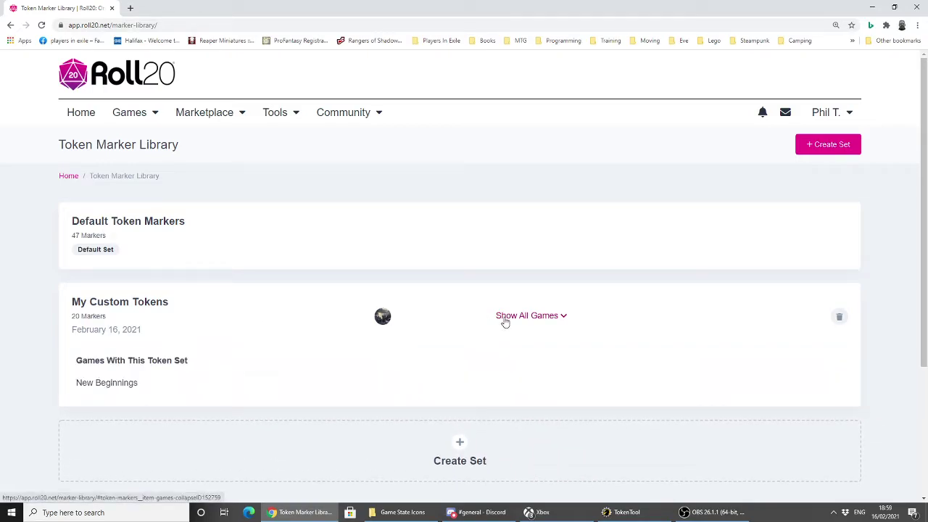
pyautogui.click(504, 320)
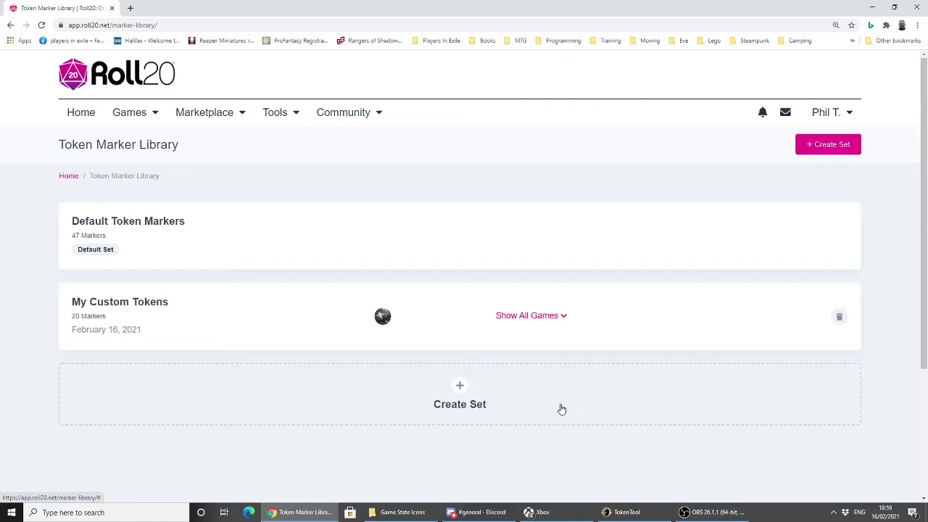